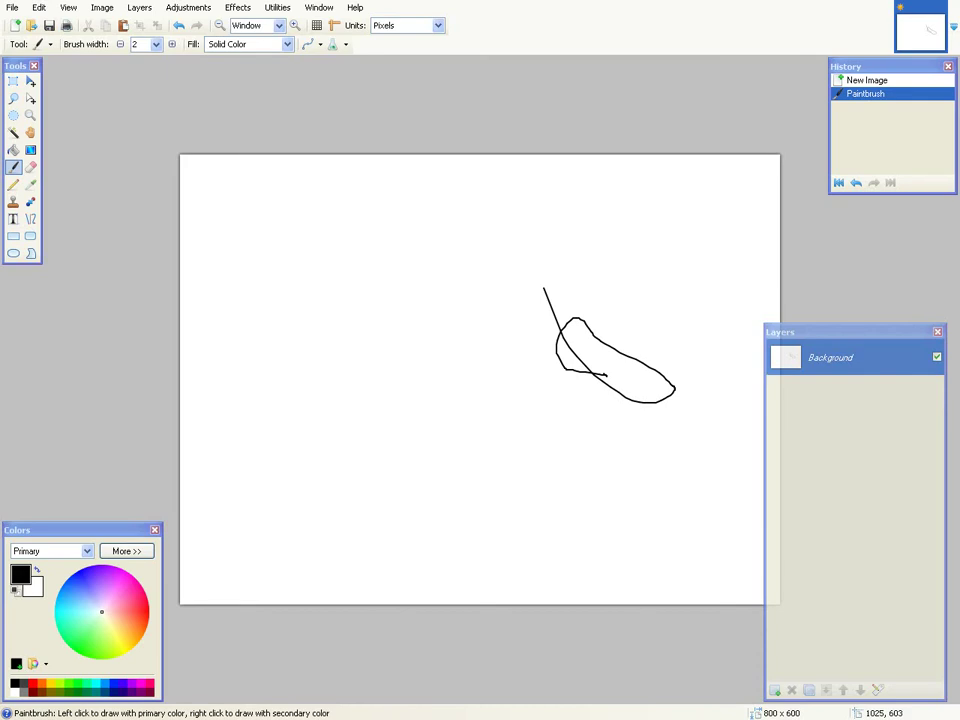
- Bring up the Open dialog with Ctrl+O, showing the Repeating patterns folder
key(ctrl+o)
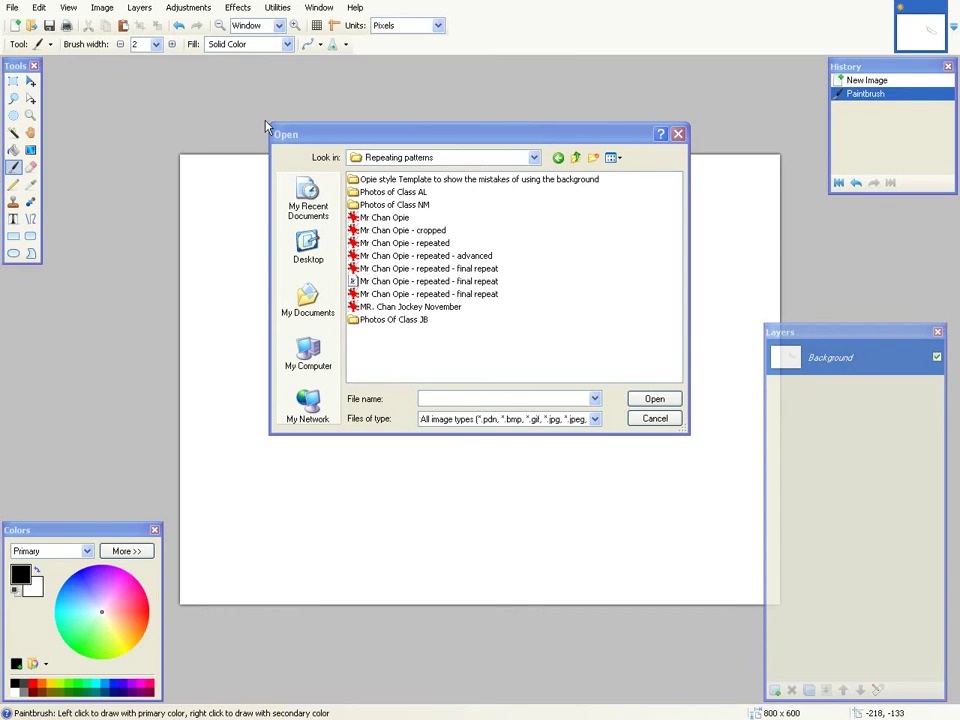
- Open the photo RIMG0568 from the Photos of Class AL folder, browsing in Thumbnails view
drag(300, 133, 266, 149)
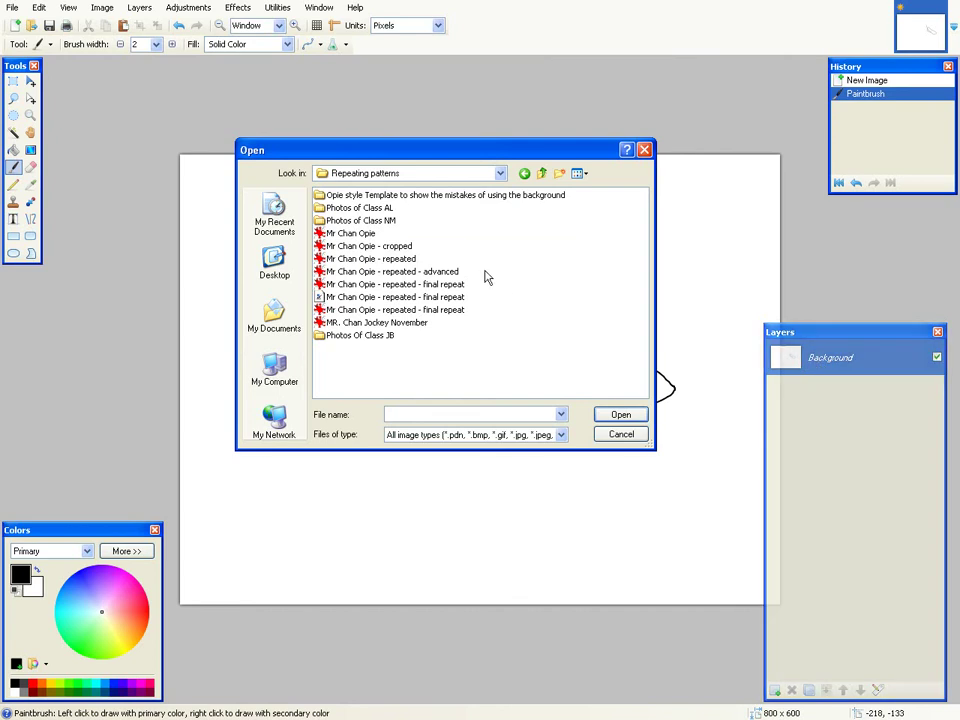
double_click(365, 208)
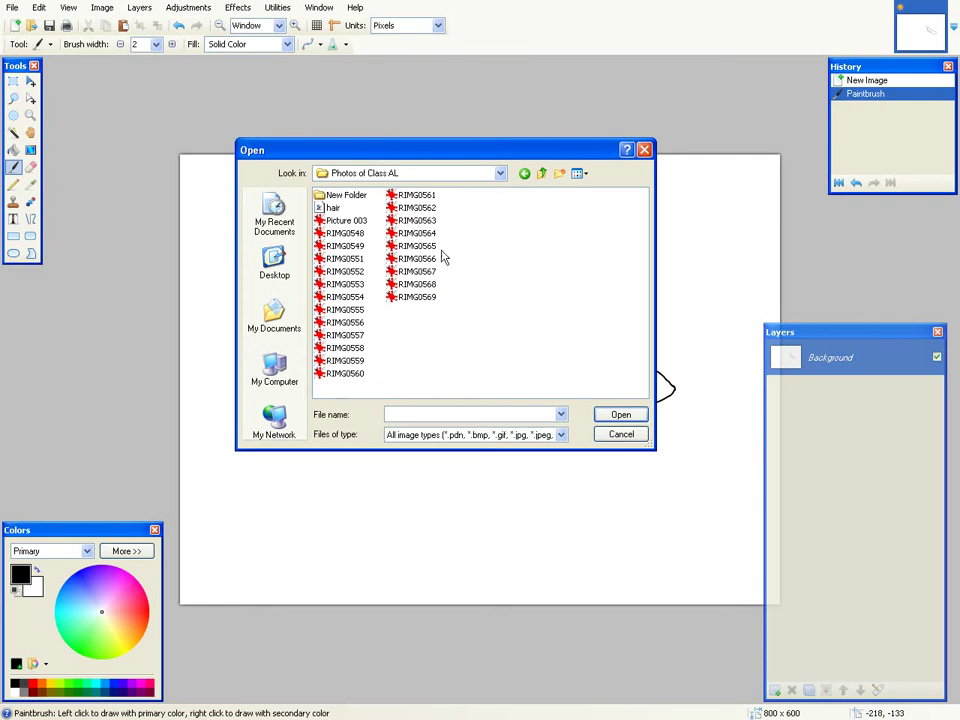
click(580, 177)
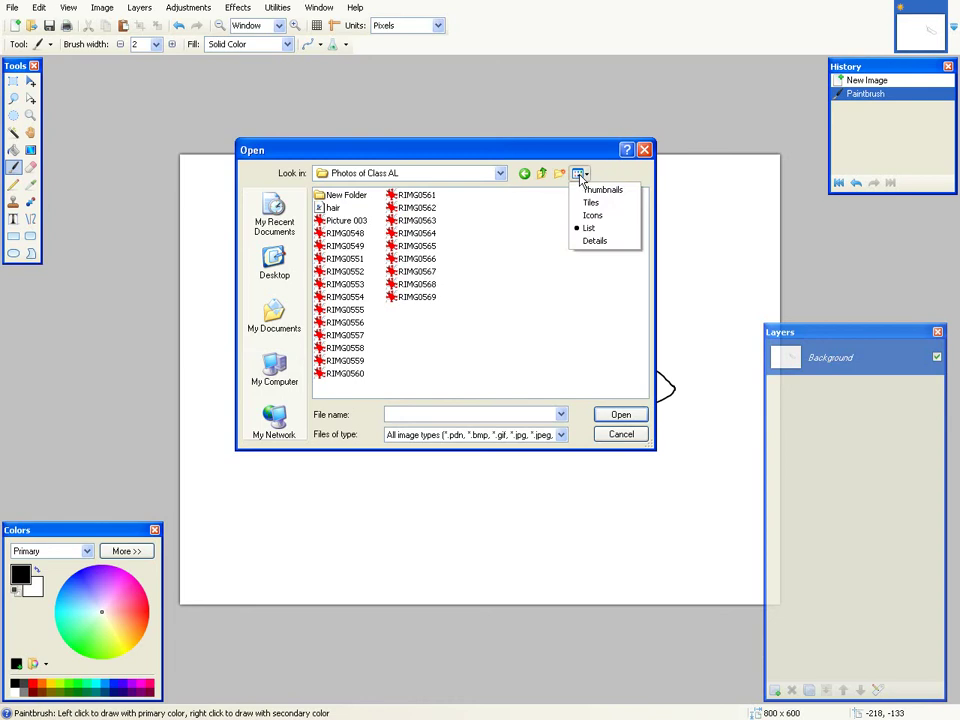
click(600, 190)
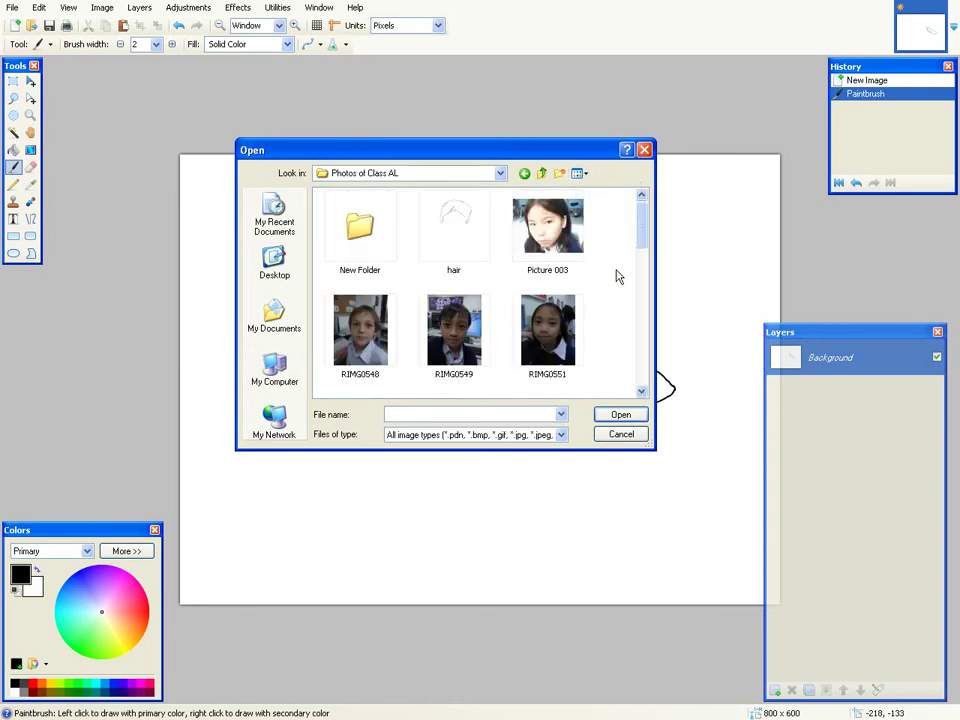
drag(645, 236, 628, 368)
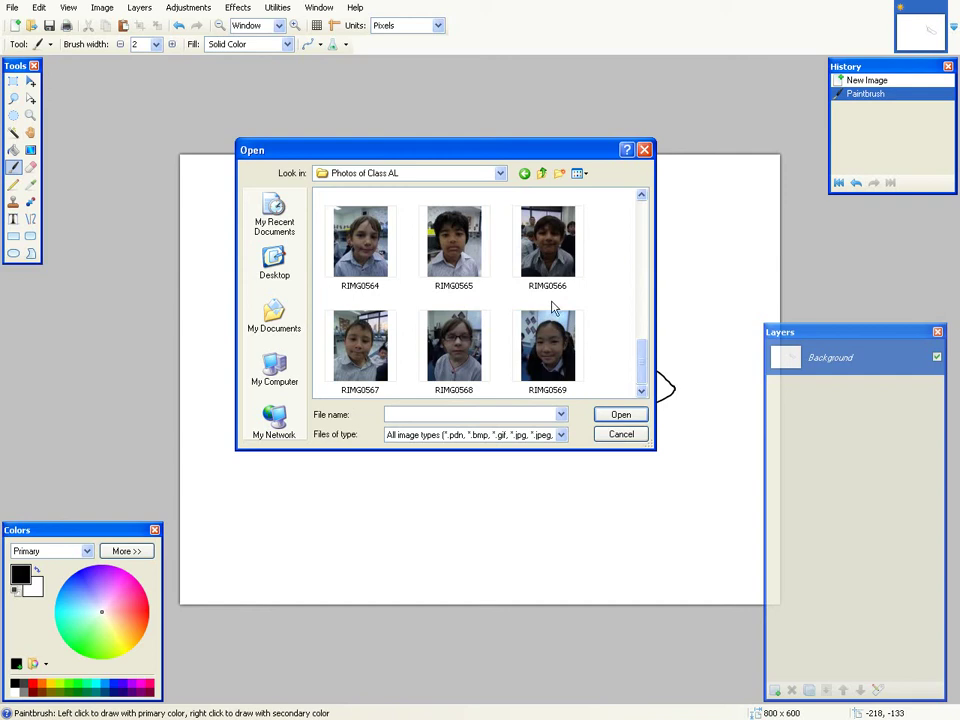
double_click(459, 343)
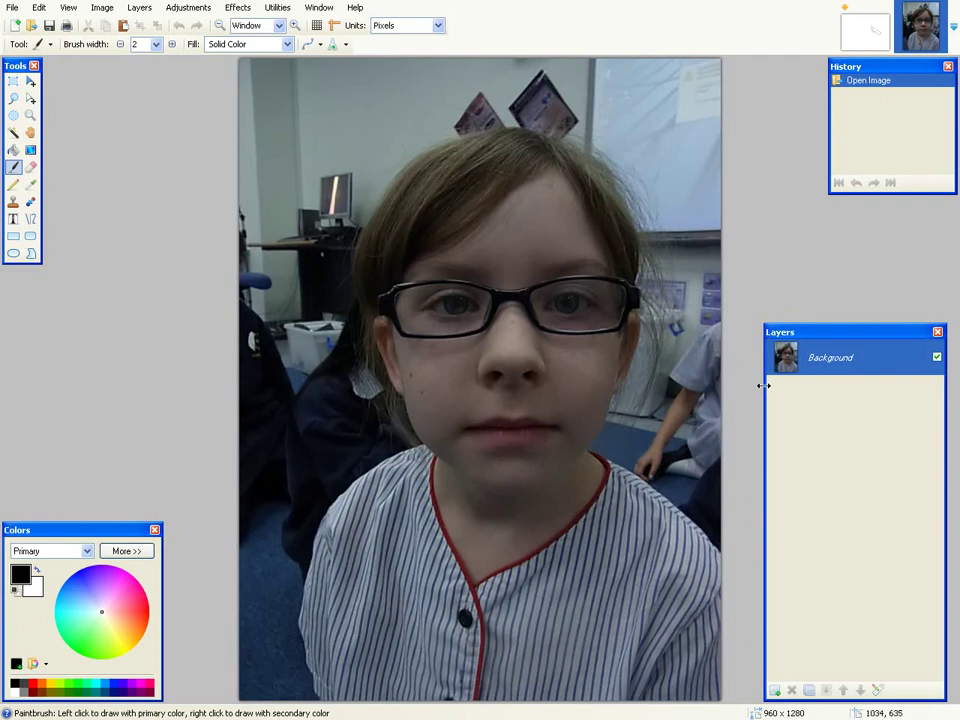
- Add a new layer above the Background and rename it Hair
click(774, 690)
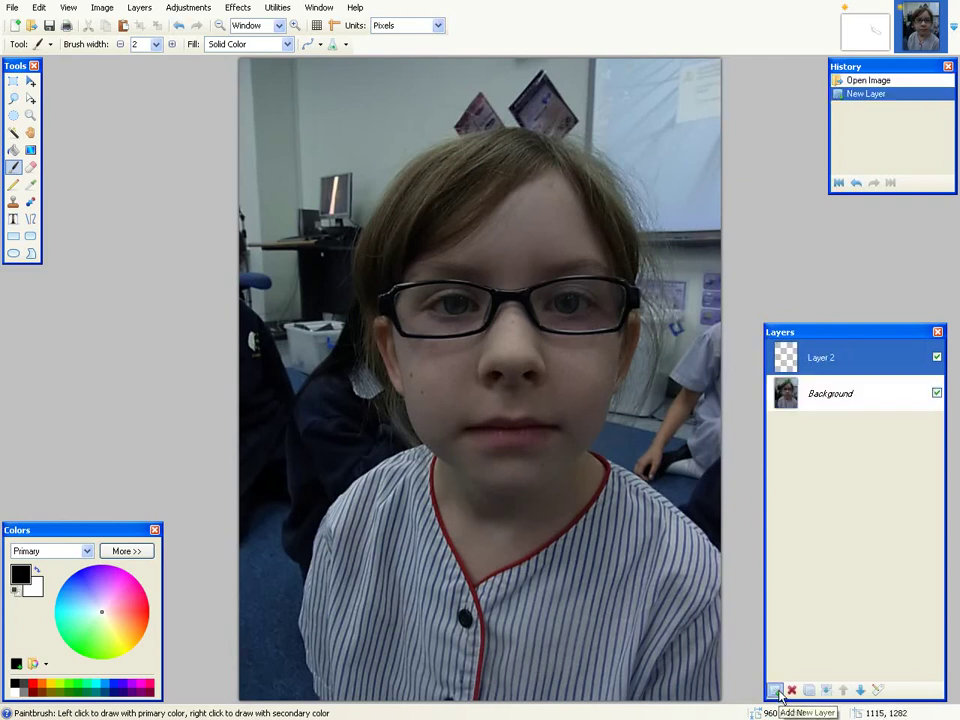
double_click(820, 360)
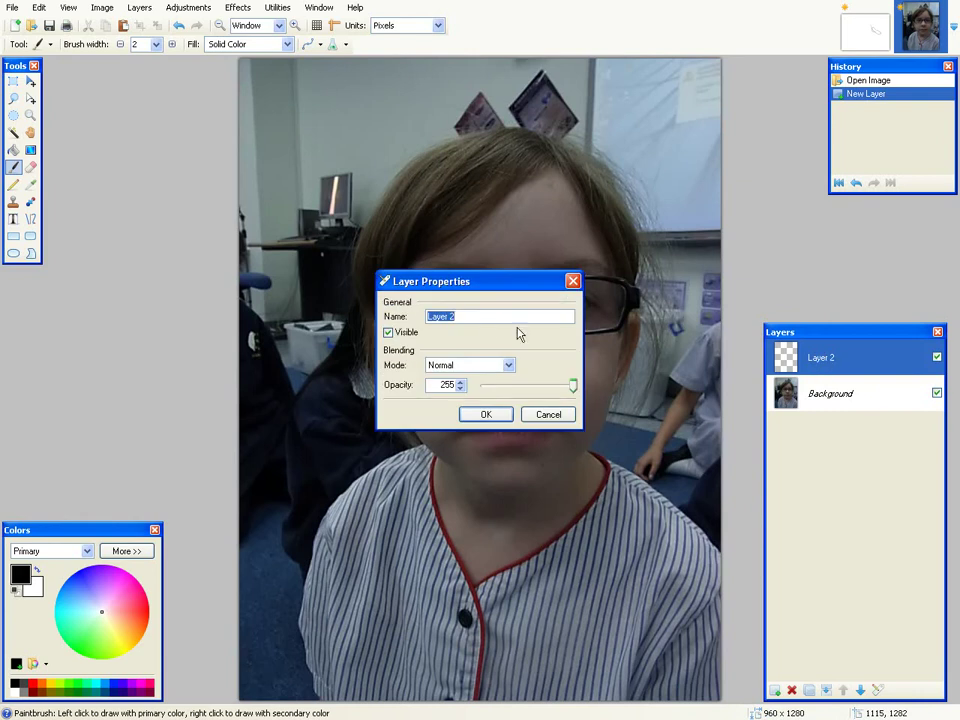
key(BackSpace)
click(488, 415)
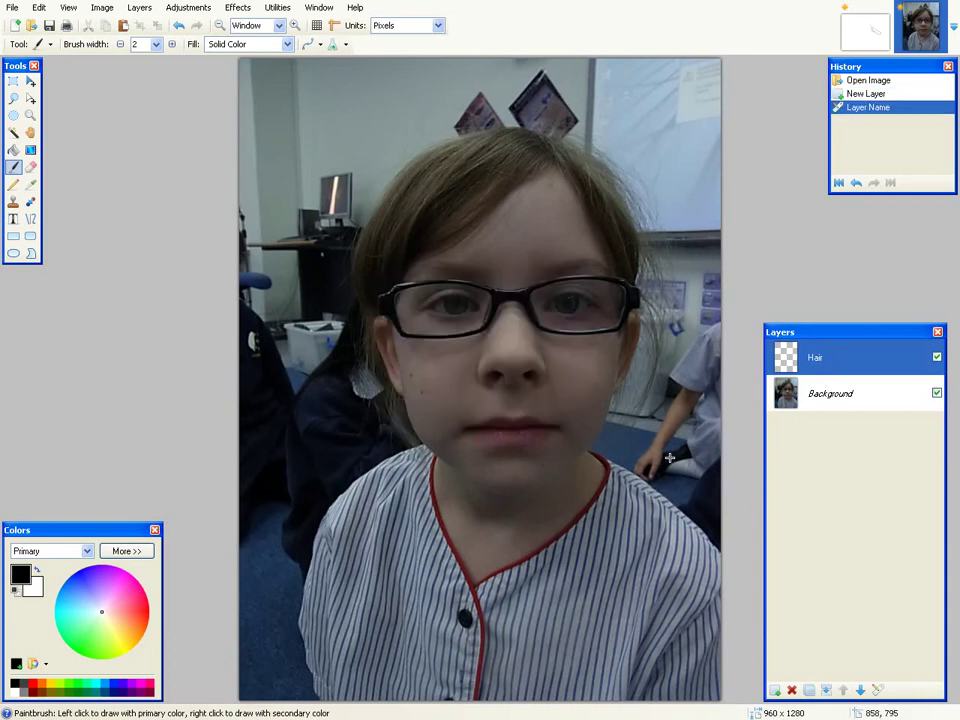
- Hide the Background photo layer and make Hair the active layer for line drawing
click(31, 219)
click(900, 398)
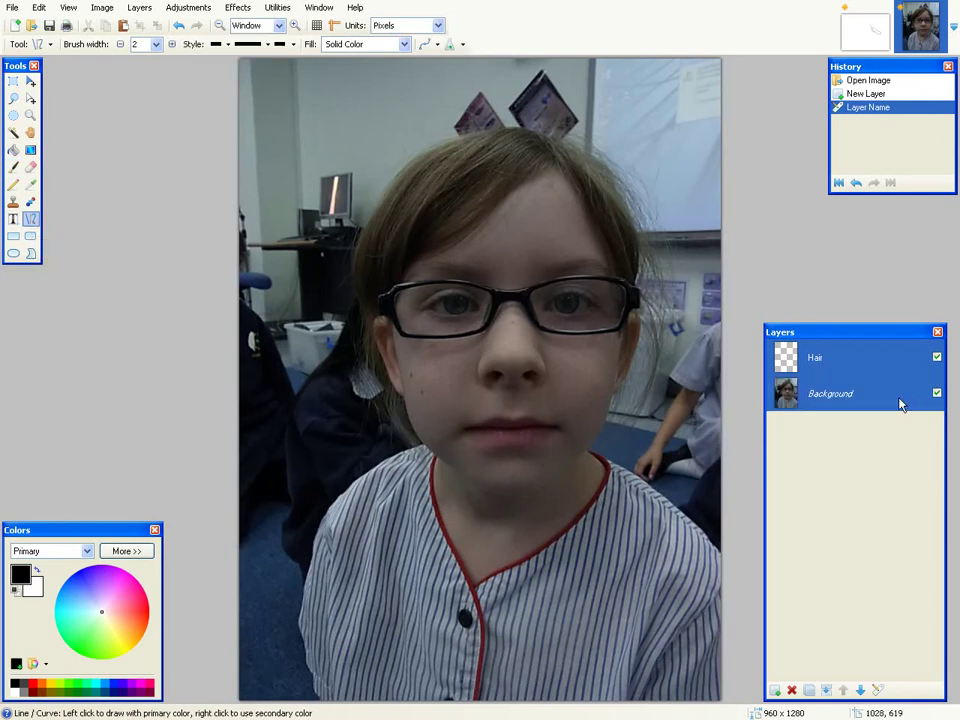
click(937, 394)
click(860, 358)
- Draw a black line on the Hair layer and bend it into a pointed curve
mouse_move(503, 222)
mouse_down()
mouse_move(484, 336)
mouse_move(494, 358)
mouse_up()
ctrl+scroll(494, 358, up, 4)
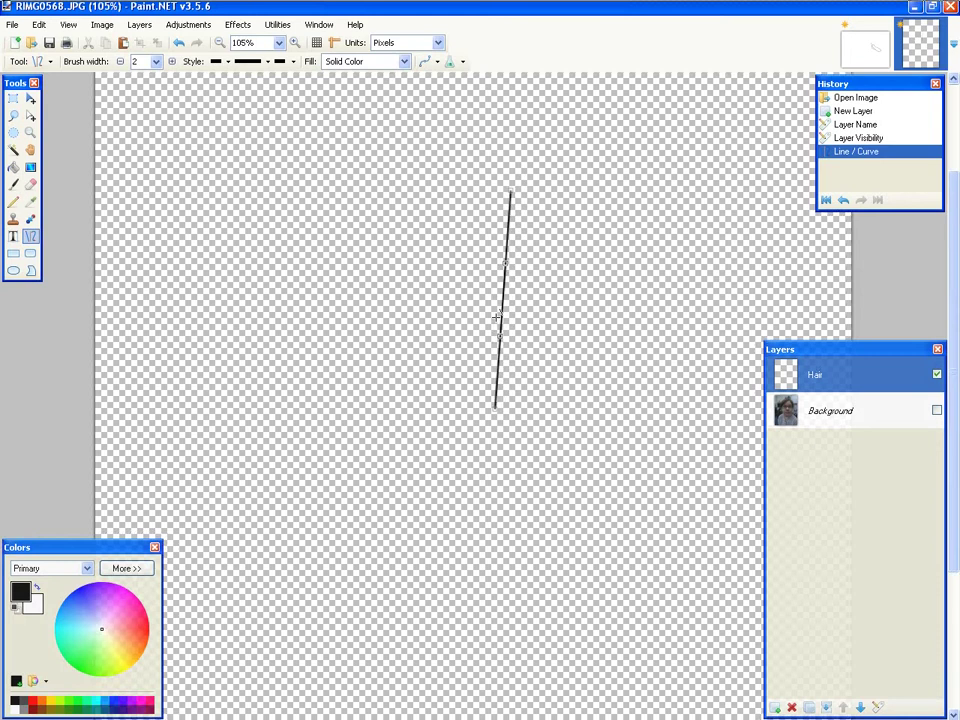
ctrl+scroll(496, 316, up, 1)
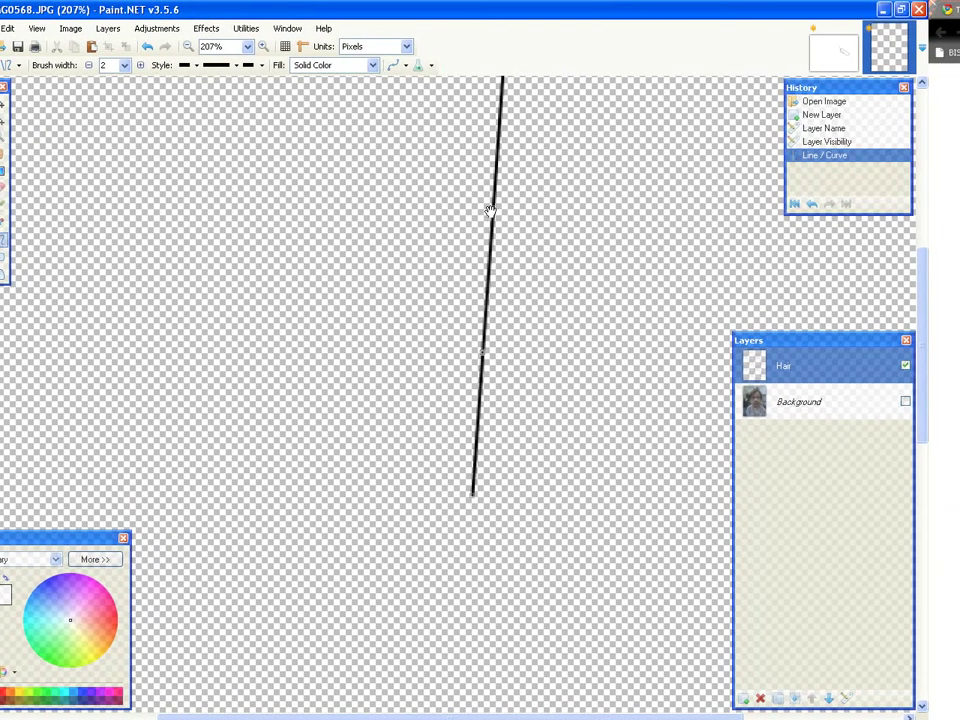
drag(490, 210, 381, 251)
drag(482, 354, 437, 340)
drag(381, 259, 425, 283)
scroll(425, 283, down, 4)
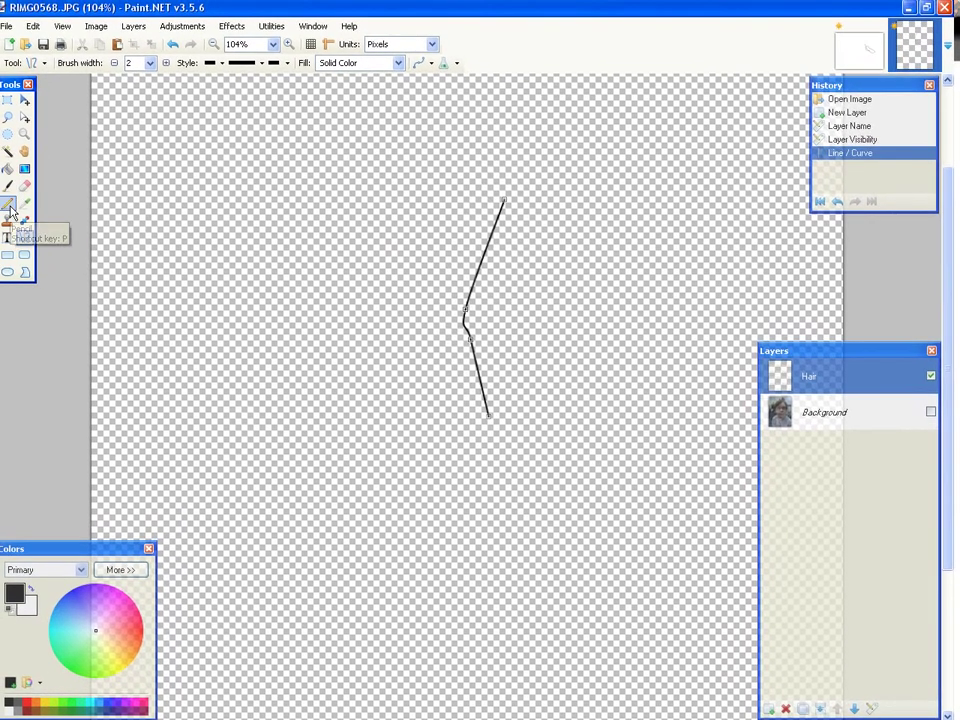
- Draw a wavy freehand pencil stroke, then undo it together with the bent line
click(8, 203)
mouse_move(399, 221)
mouse_down()
mouse_move(364, 266)
mouse_move(351, 315)
mouse_move(367, 454)
mouse_move(380, 376)
mouse_move(428, 325)
mouse_move(414, 262)
mouse_move(420, 228)
mouse_up()
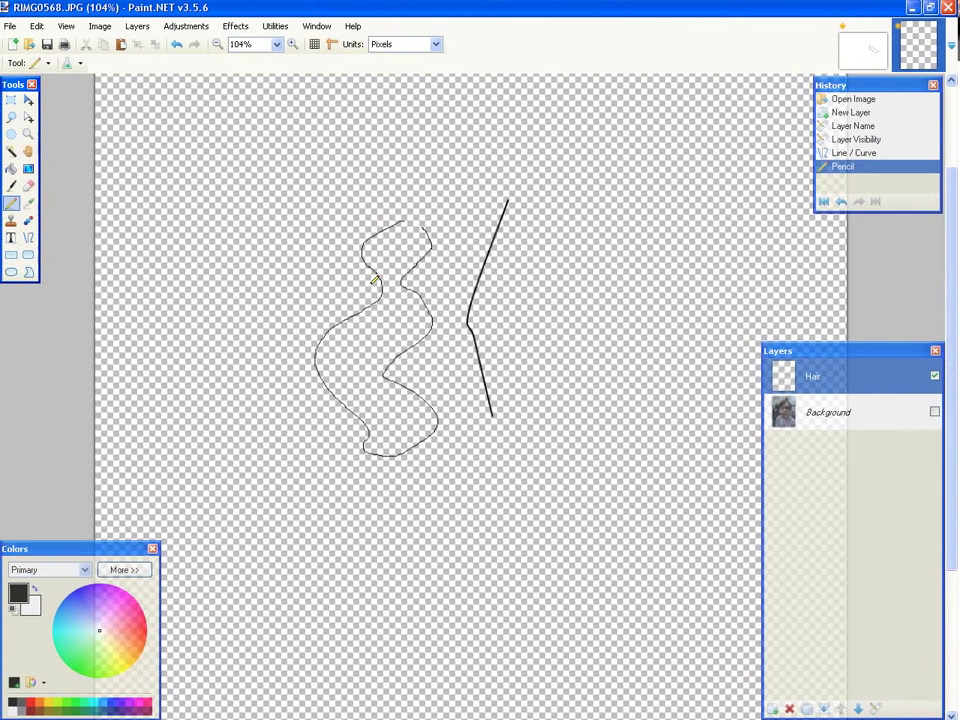
scroll(375, 275, up, 5)
scroll(372, 279, up, 2)
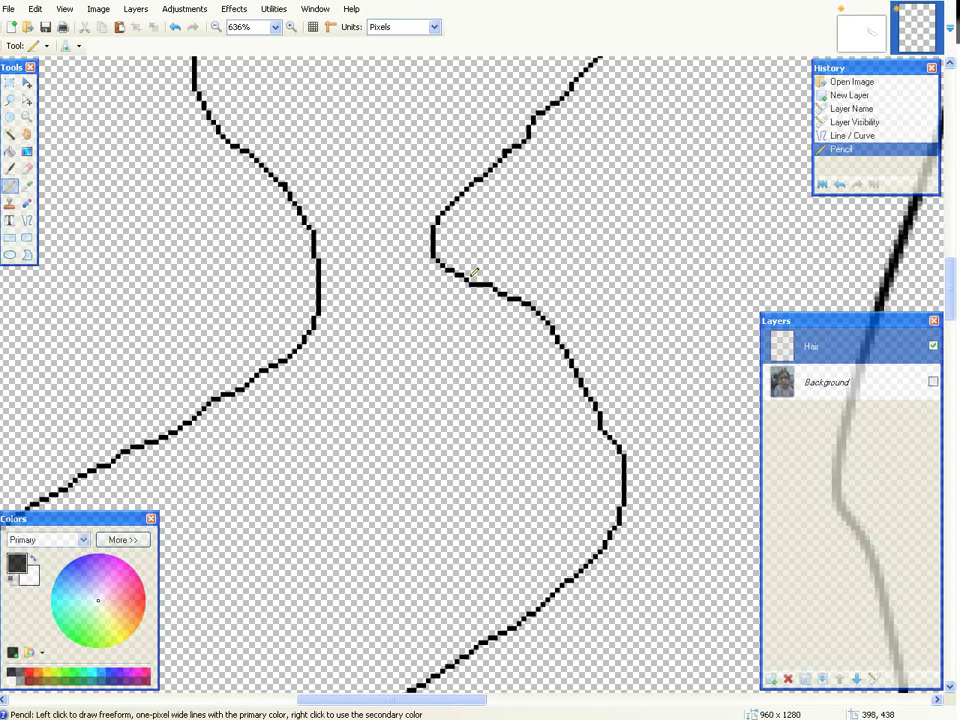
scroll(548, 289, down, 4)
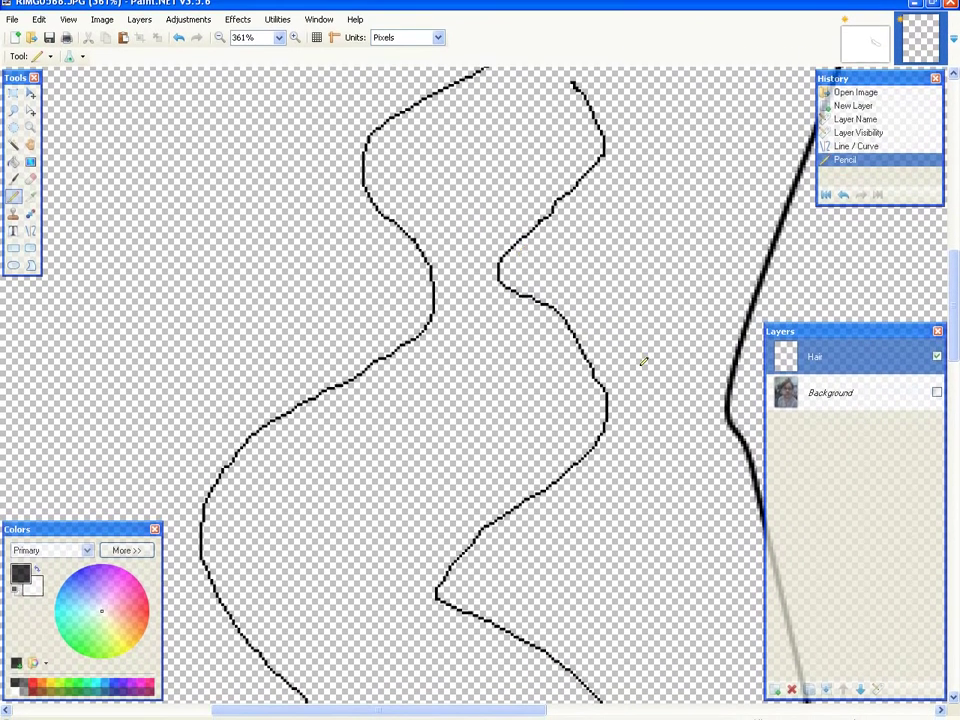
scroll(623, 378, down, 6)
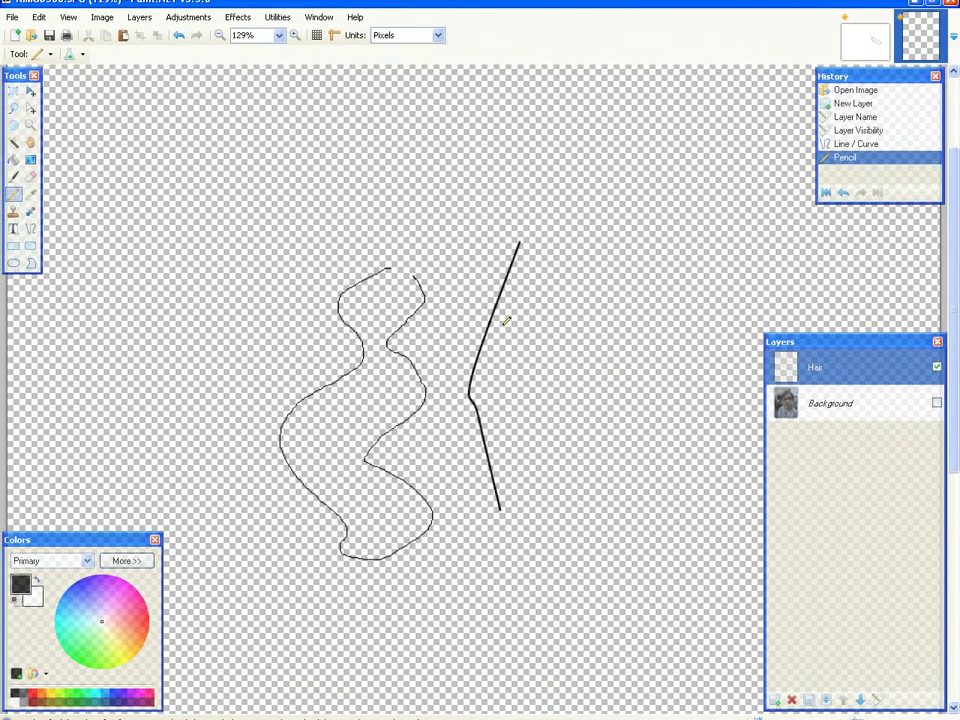
key(ctrl+z)
key(ctrl+z)
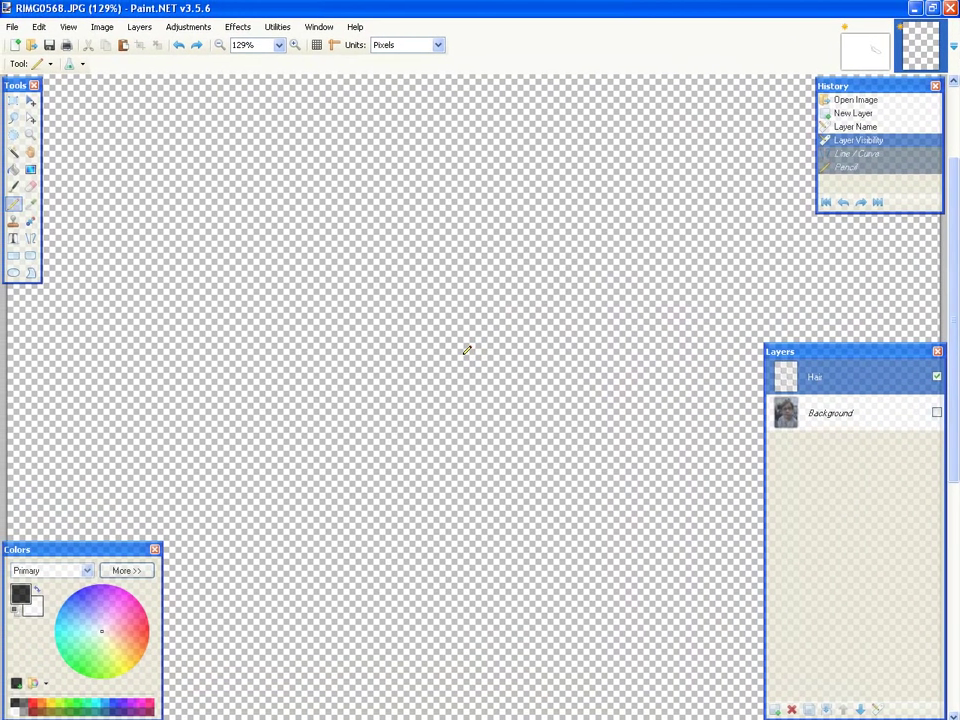
- Show the Background photo again and trace a curved line across the hair over the forehead
click(937, 413)
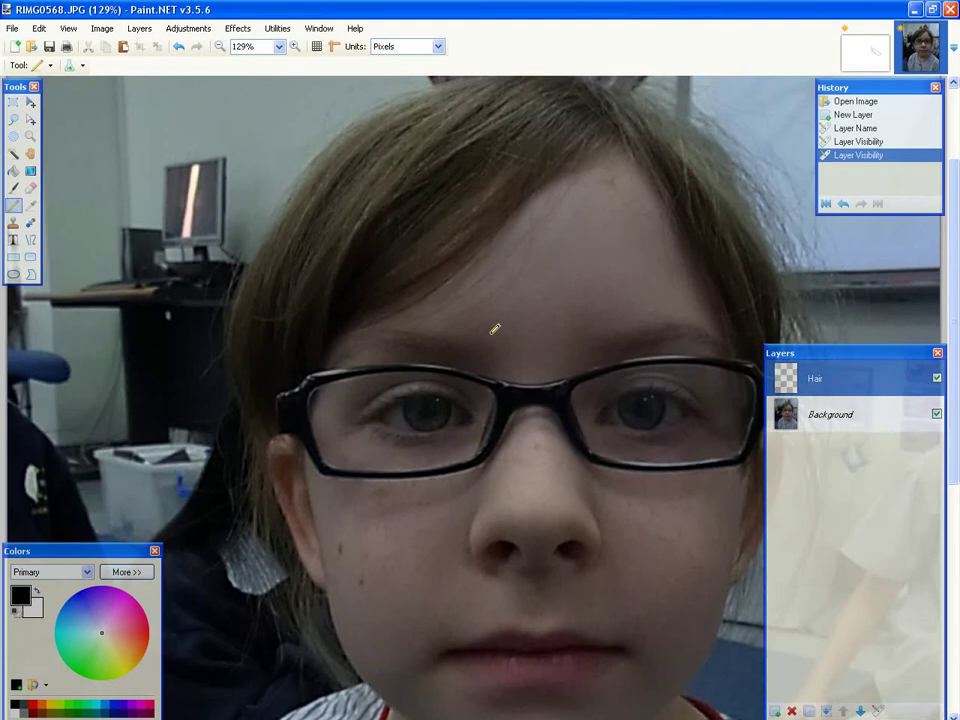
scroll(494, 329, down, 5)
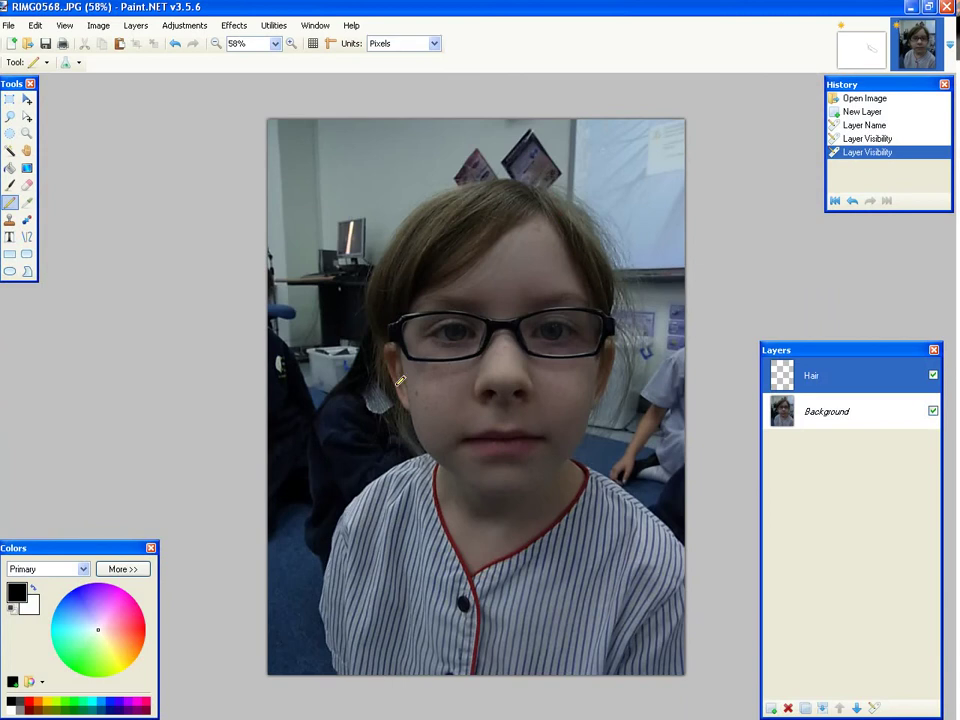
click(26, 236)
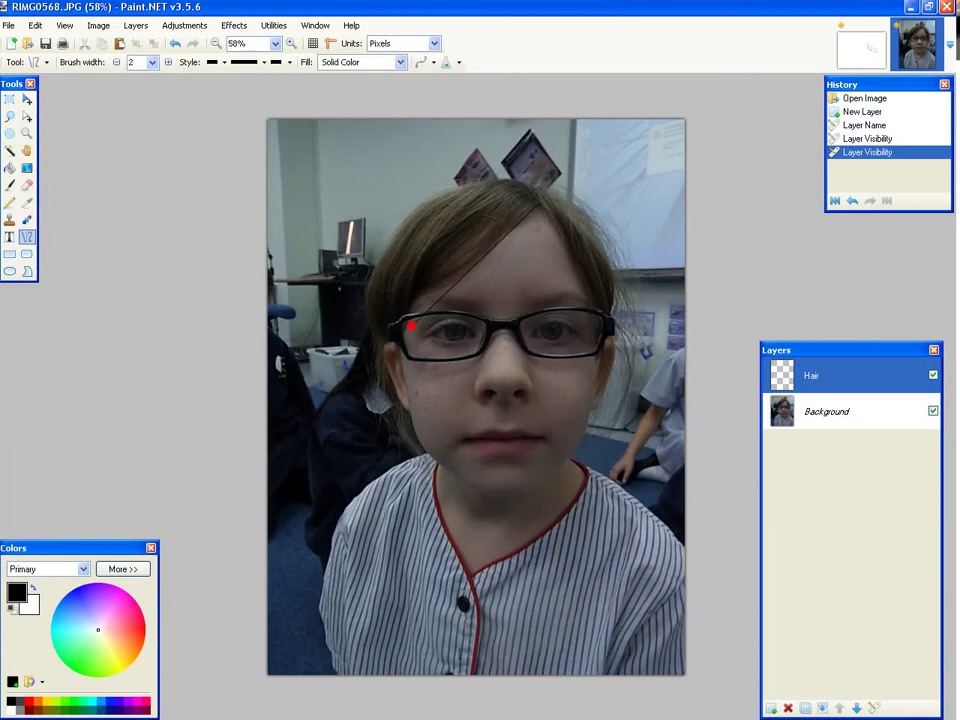
drag(360, 366, 540, 202)
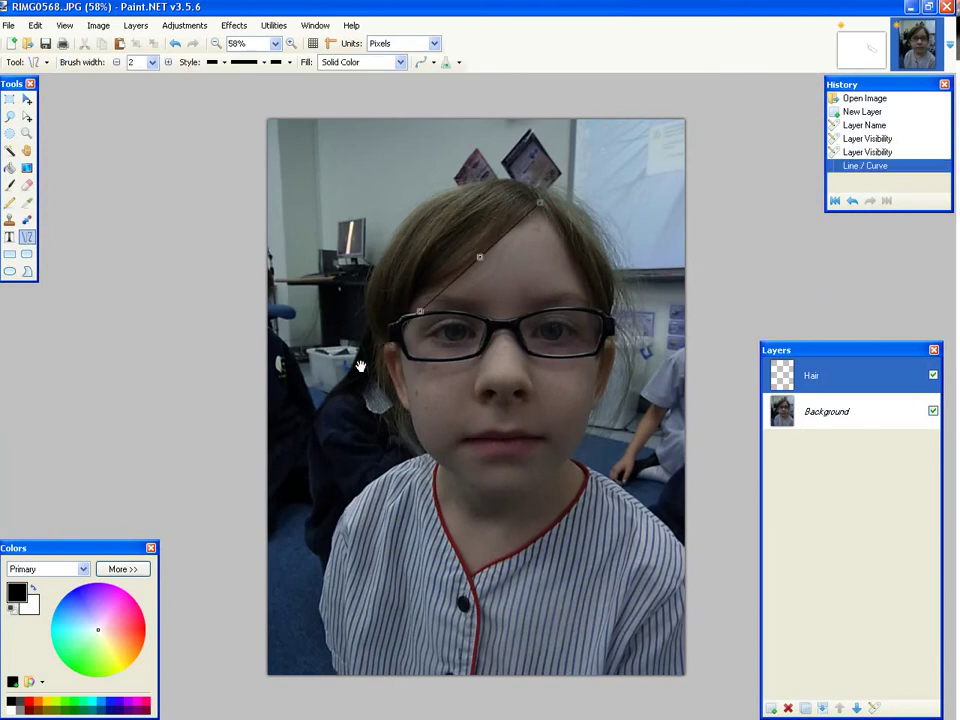
key(Return)
drag(499, 240, 501, 231)
mouse_move(424, 300)
mouse_down()
mouse_move(418, 315)
mouse_move(475, 268)
mouse_move(430, 292)
mouse_move(540, 203)
mouse_up()
mouse_move(424, 297)
mouse_down()
mouse_move(407, 300)
mouse_move(422, 289)
mouse_move(407, 302)
mouse_move(422, 290)
mouse_up()
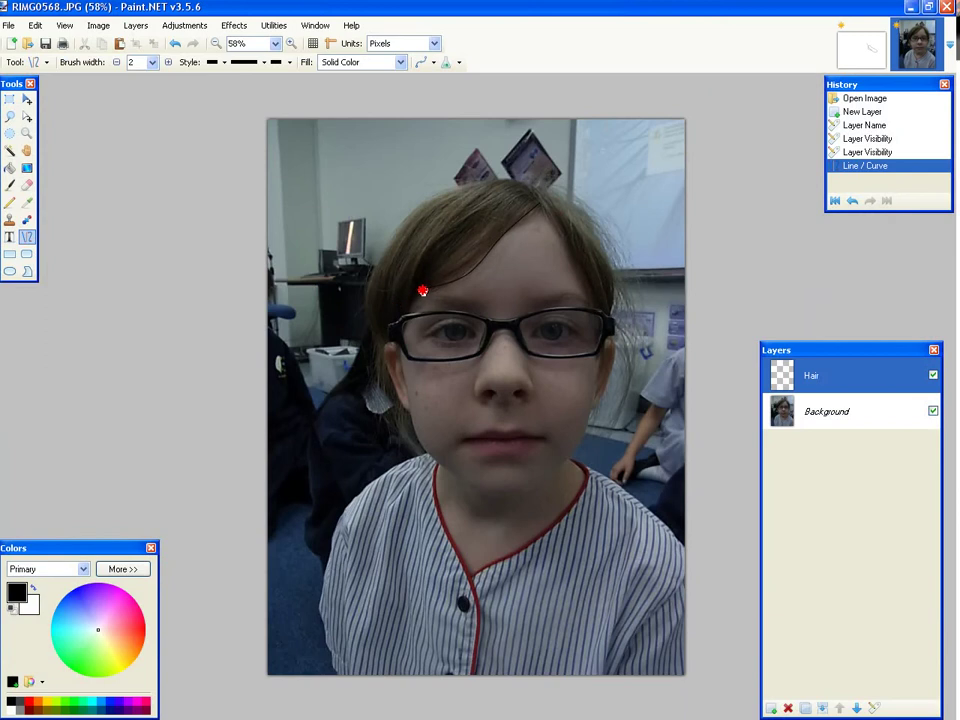
click(415, 297)
- Trace curves down the left hair edge toward the glasses
drag(423, 291, 401, 320)
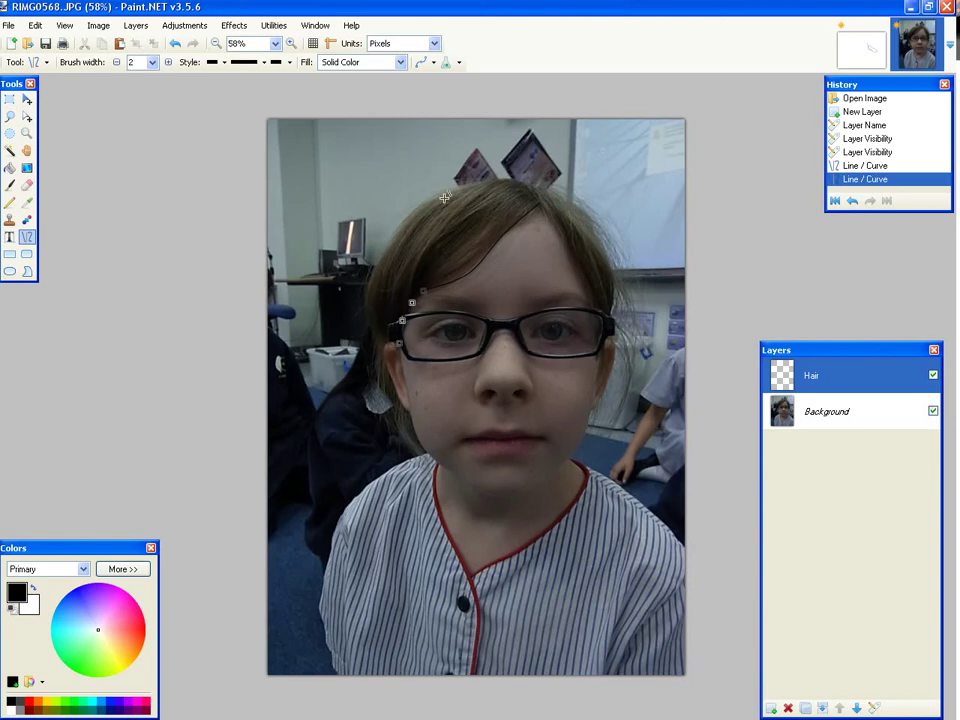
mouse_move(446, 191)
mouse_down()
mouse_move(380, 225)
mouse_move(399, 246)
mouse_move(384, 231)
mouse_move(343, 294)
mouse_move(390, 293)
mouse_move(399, 199)
mouse_move(417, 217)
mouse_move(461, 184)
mouse_move(440, 195)
mouse_up()
click(375, 386)
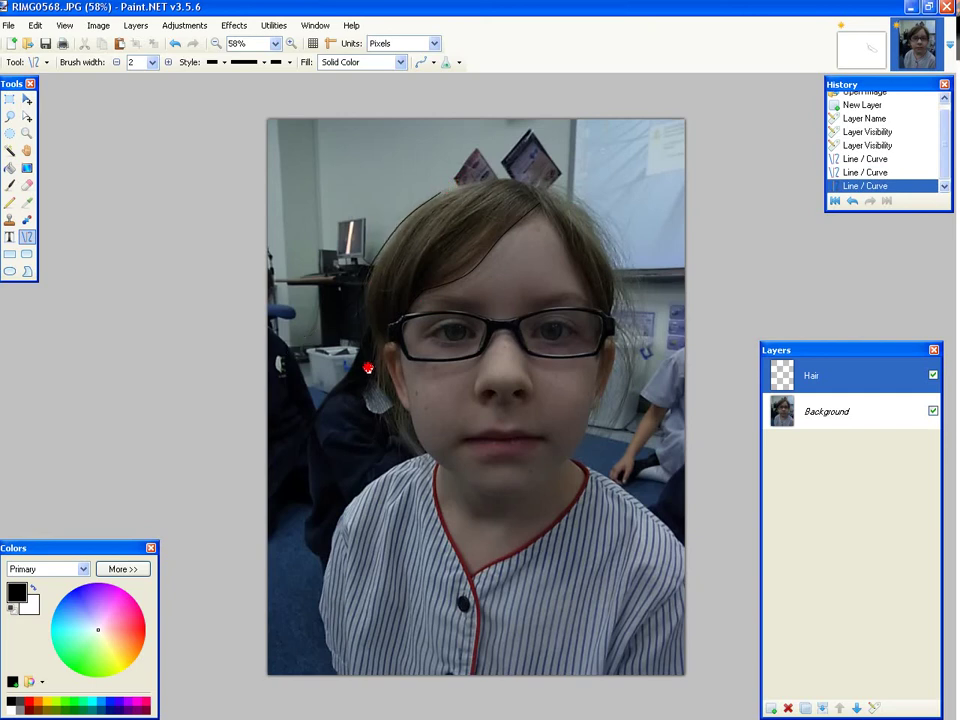
drag(368, 298, 366, 305)
drag(394, 236, 396, 234)
drag(443, 187, 445, 191)
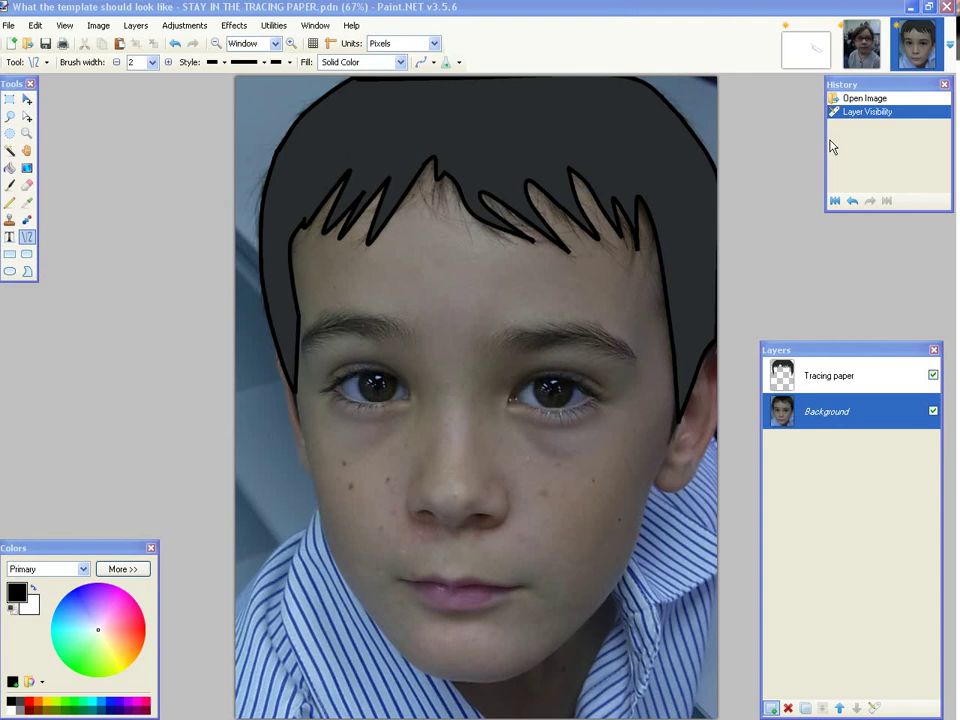
- Close the Untitled sketch image, discarding its unsaved changes
click(818, 63)
key(ctrl+w)
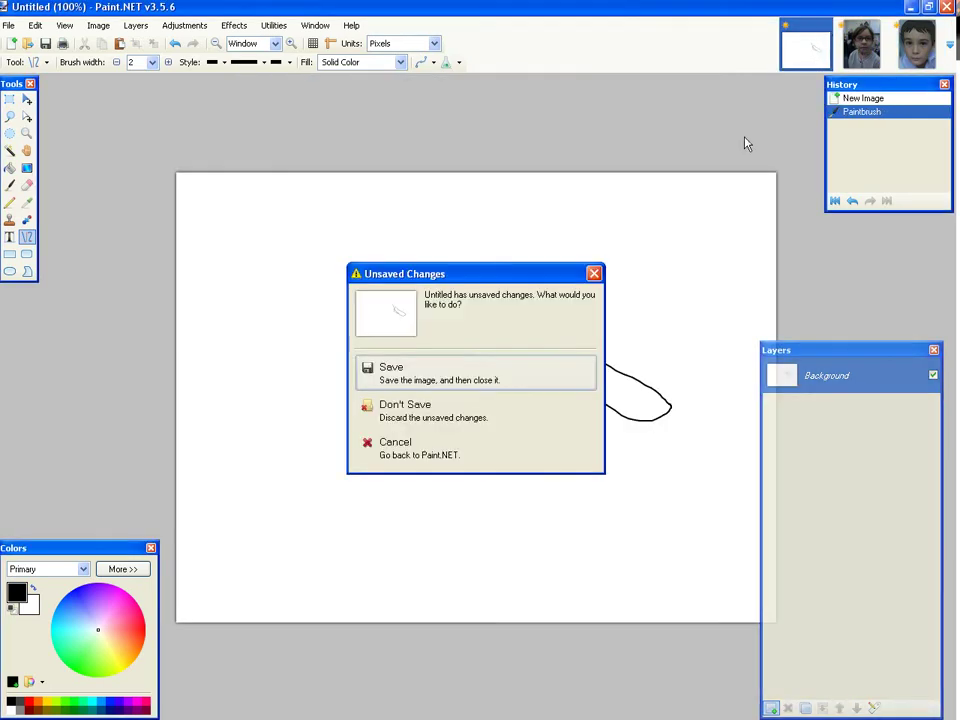
click(437, 416)
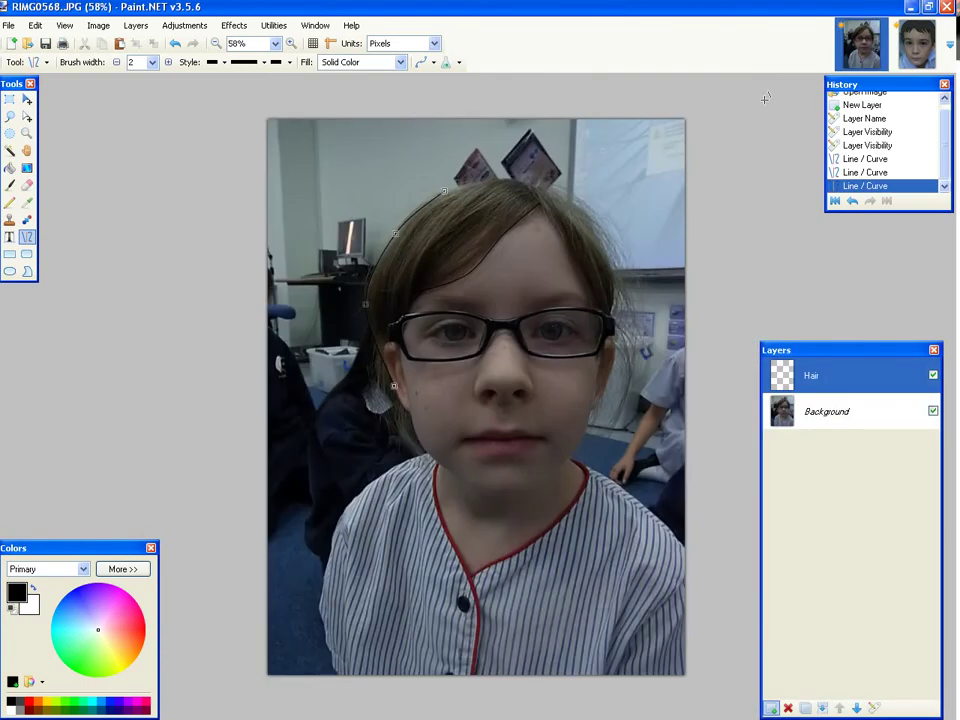
- Rename the template's Tracing paper layer to Hair, leaving the Background layer selected
click(918, 46)
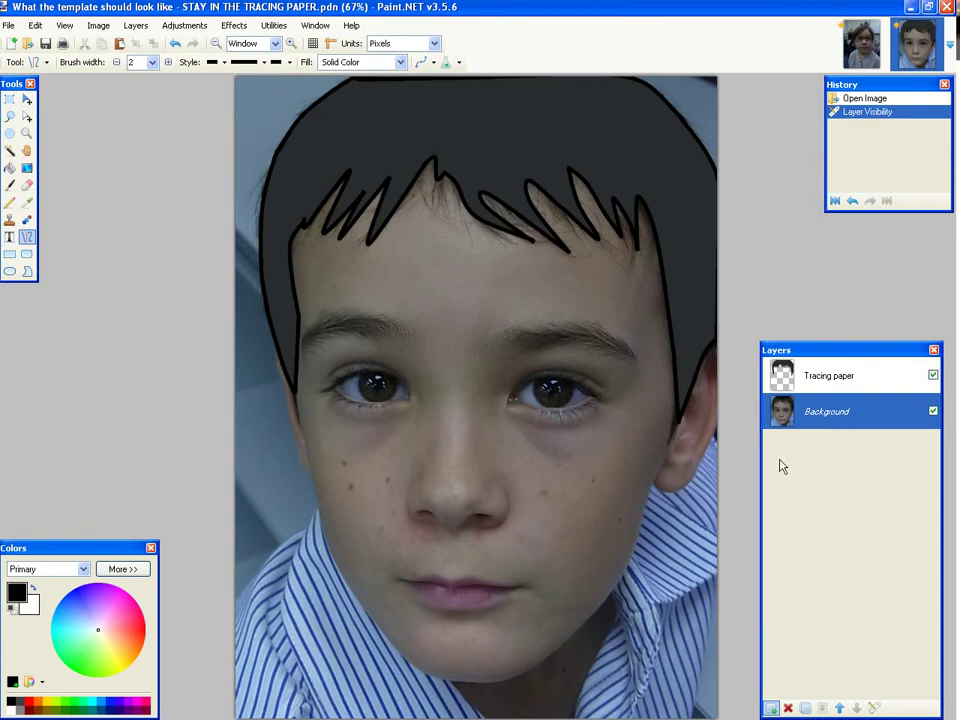
click(843, 380)
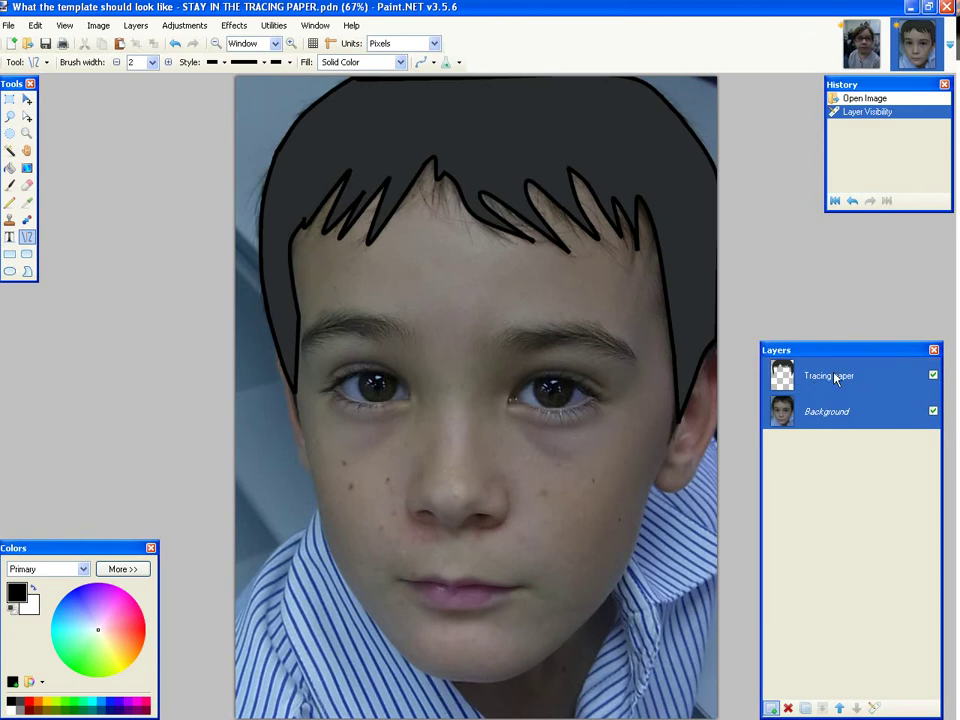
double_click(838, 377)
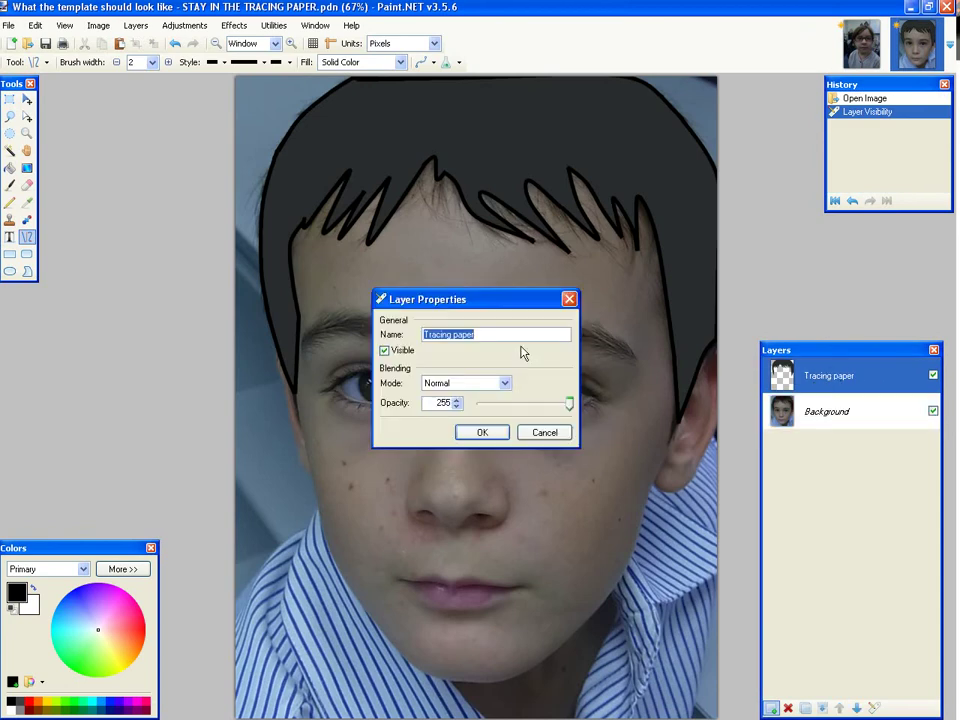
text(Hair)
key(Return)
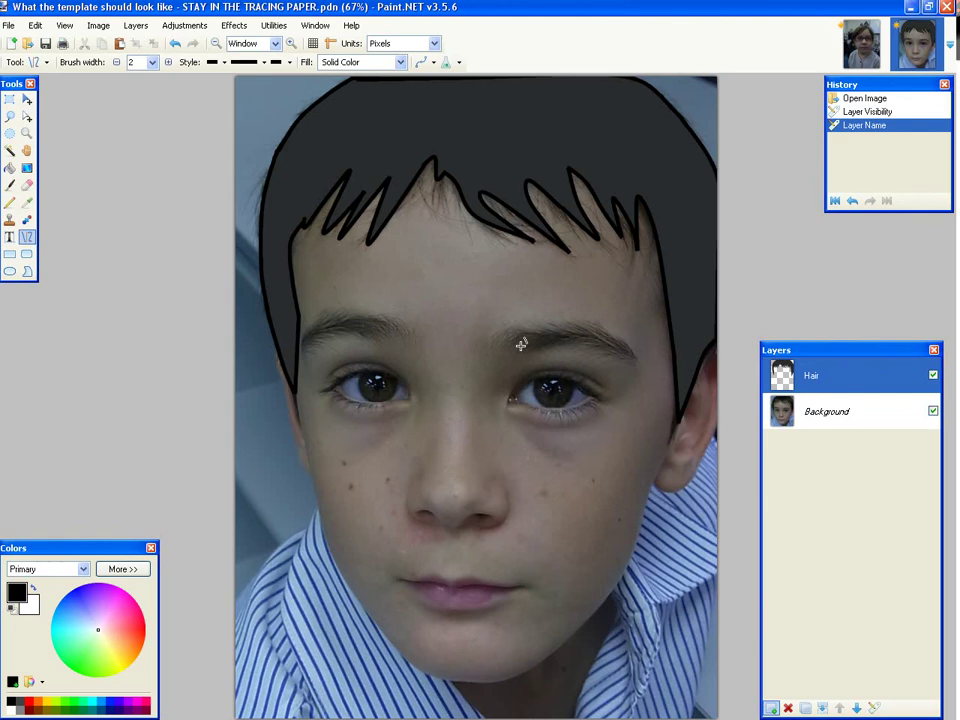
click(936, 418)
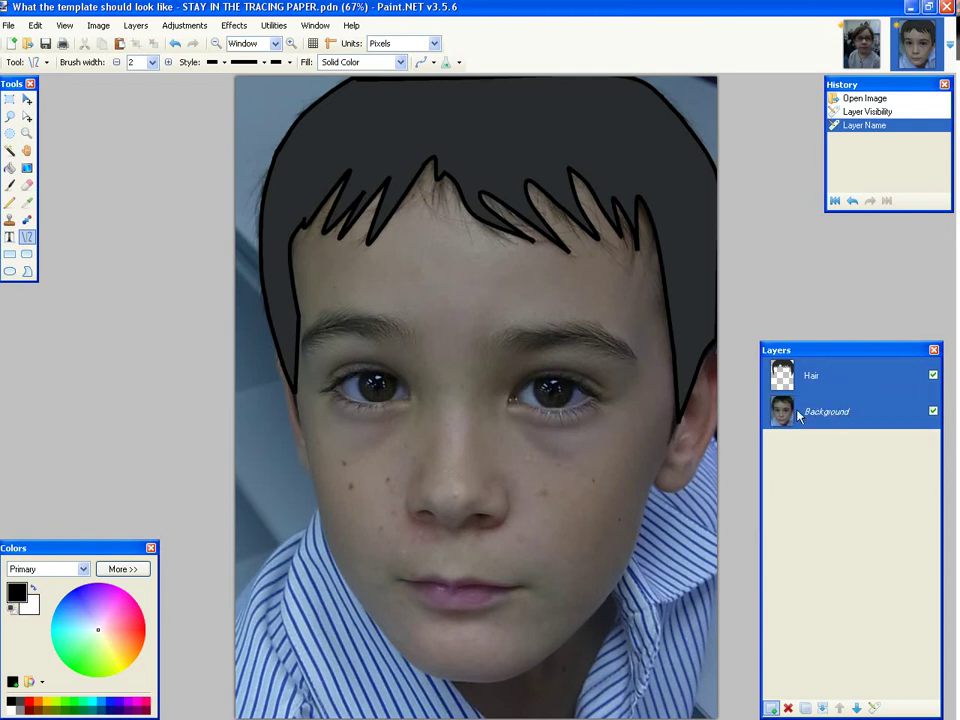
click(782, 380)
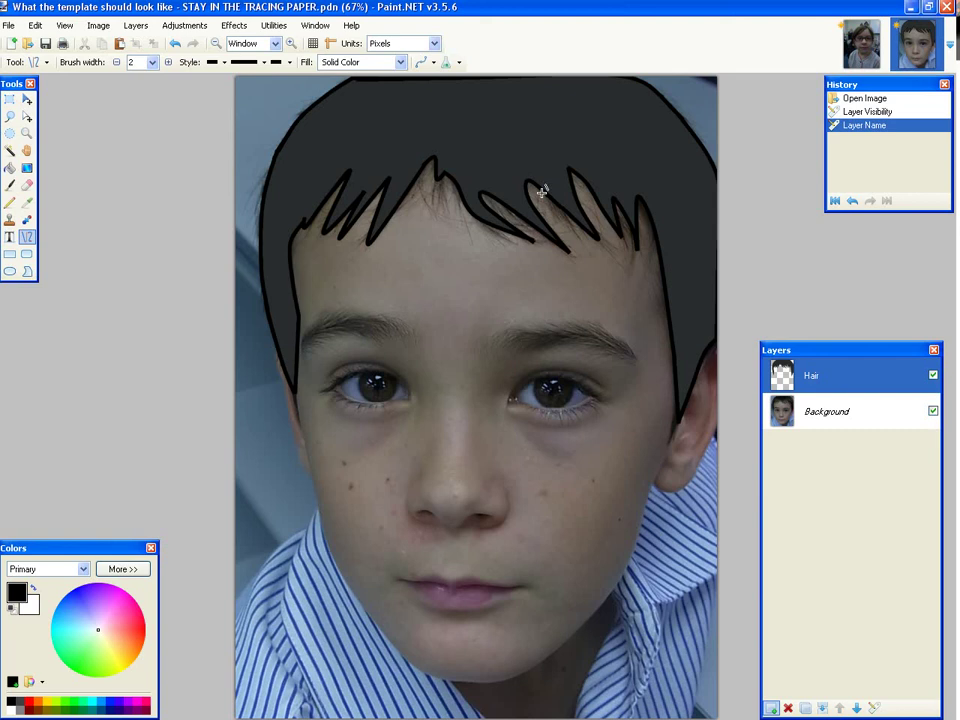
click(821, 408)
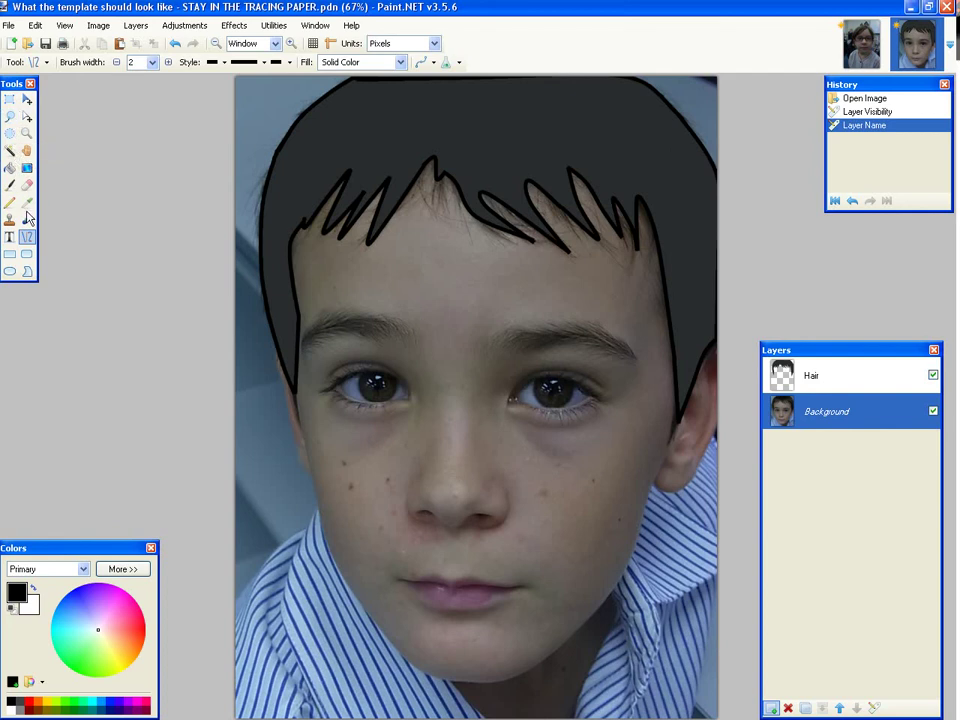
- Draw a filled black ellipse over the left iris on the Background layer
click(10, 271)
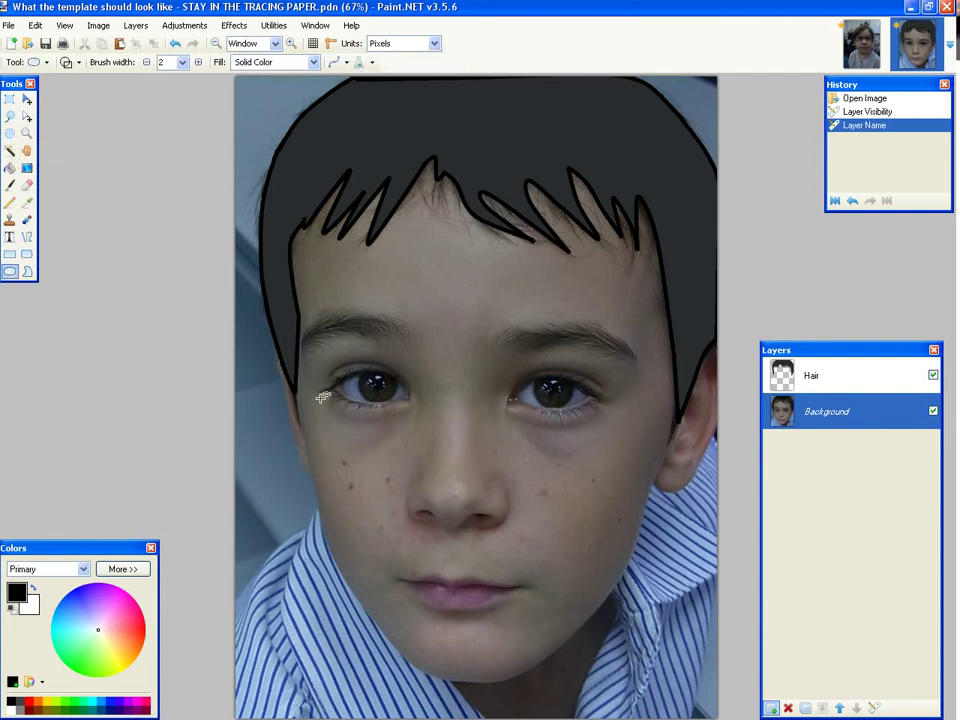
click(391, 399)
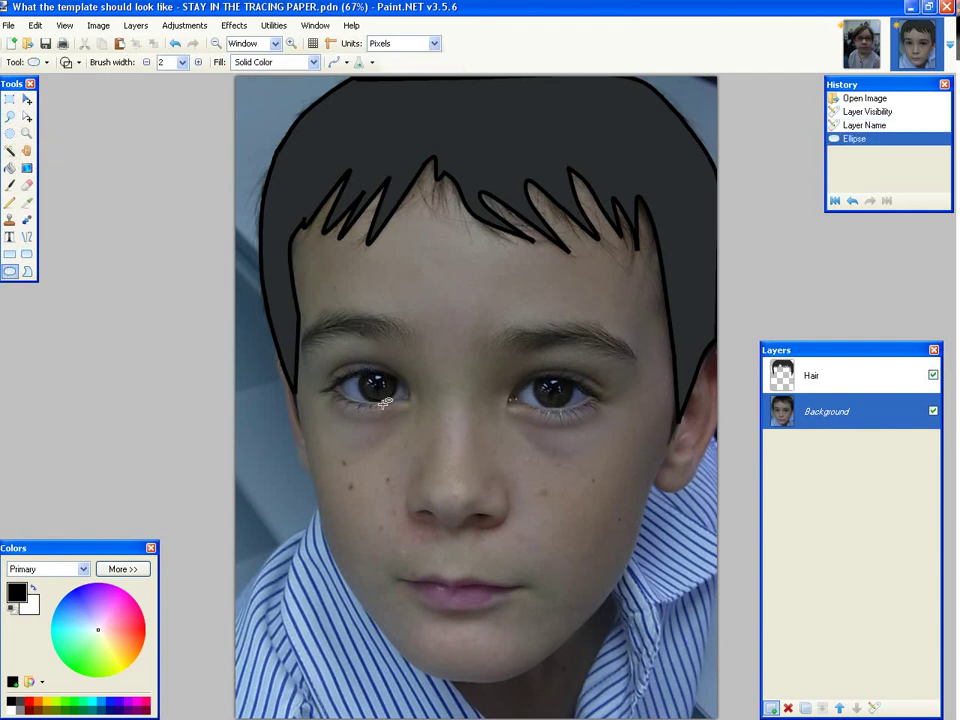
click(70, 62)
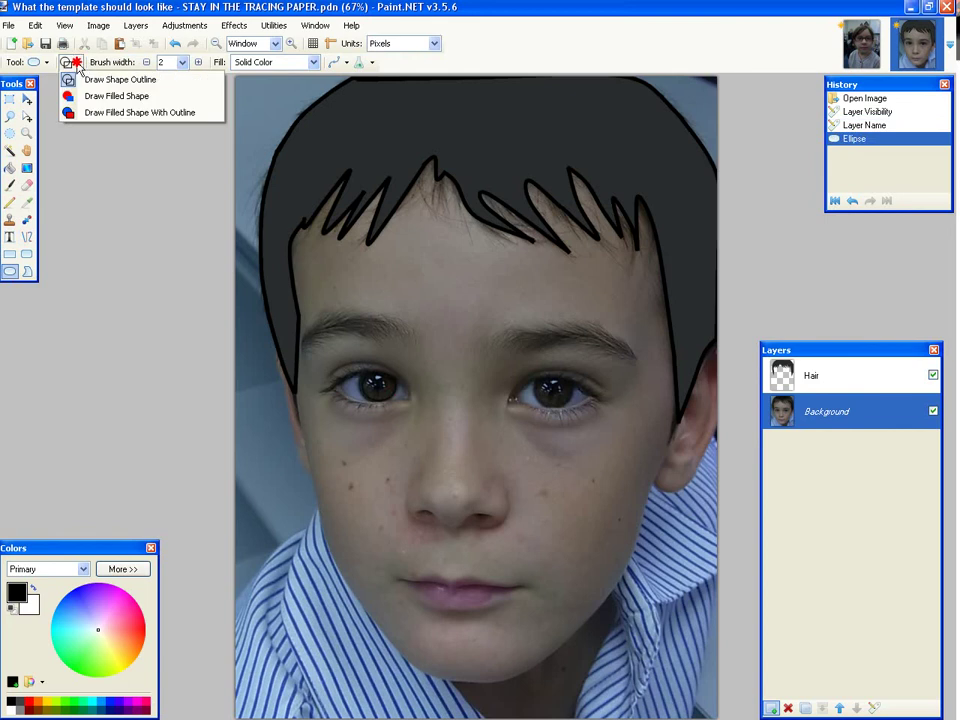
click(91, 100)
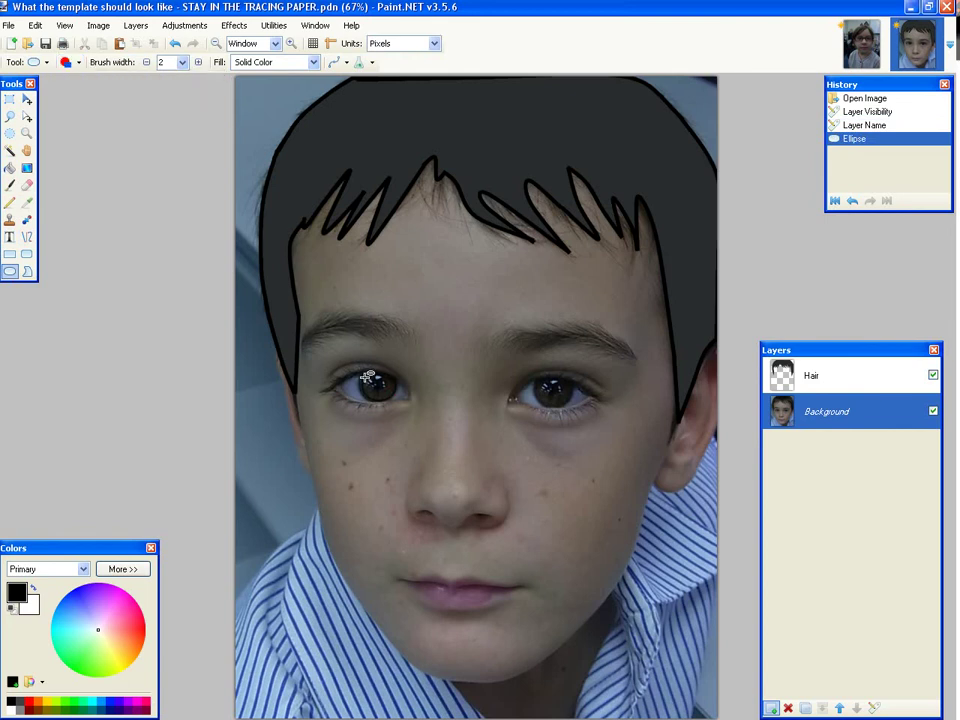
drag(358, 370, 392, 397)
key(Return)
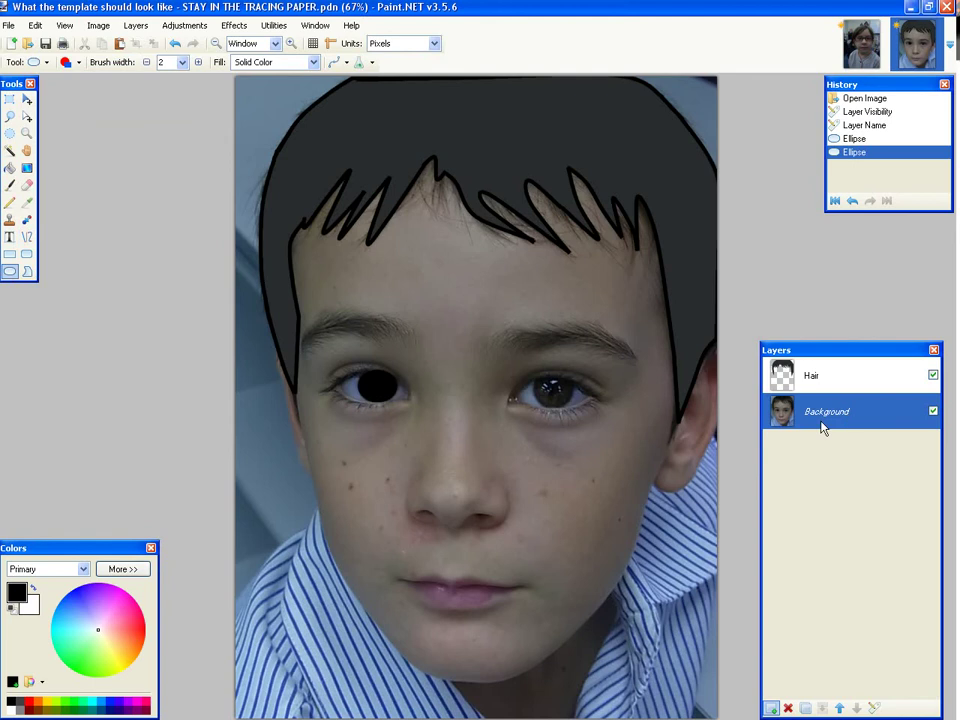
click(822, 377)
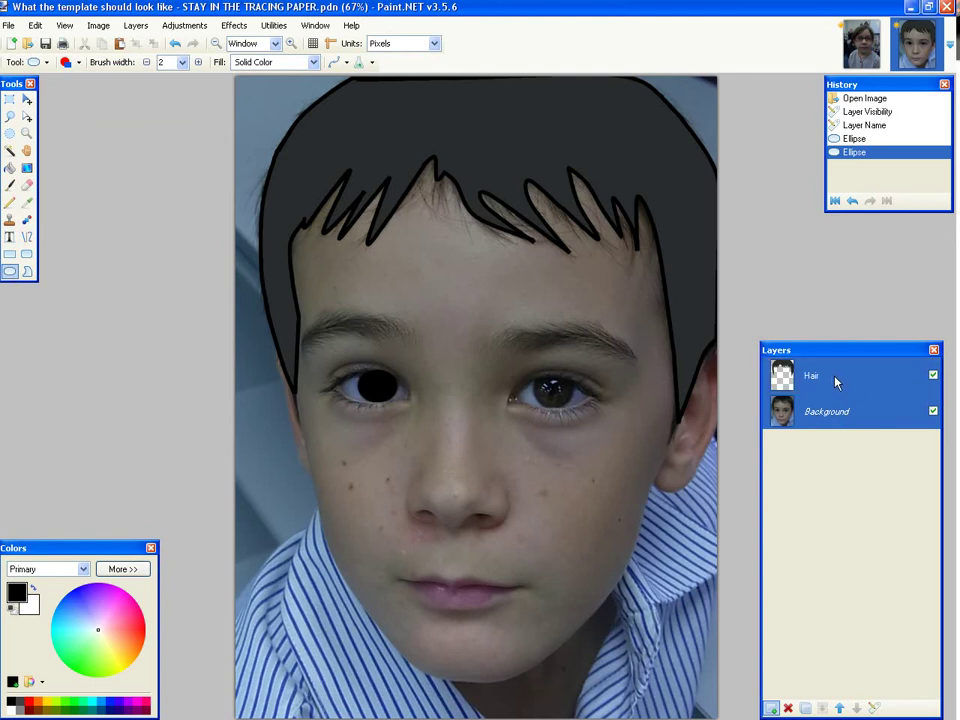
click(826, 411)
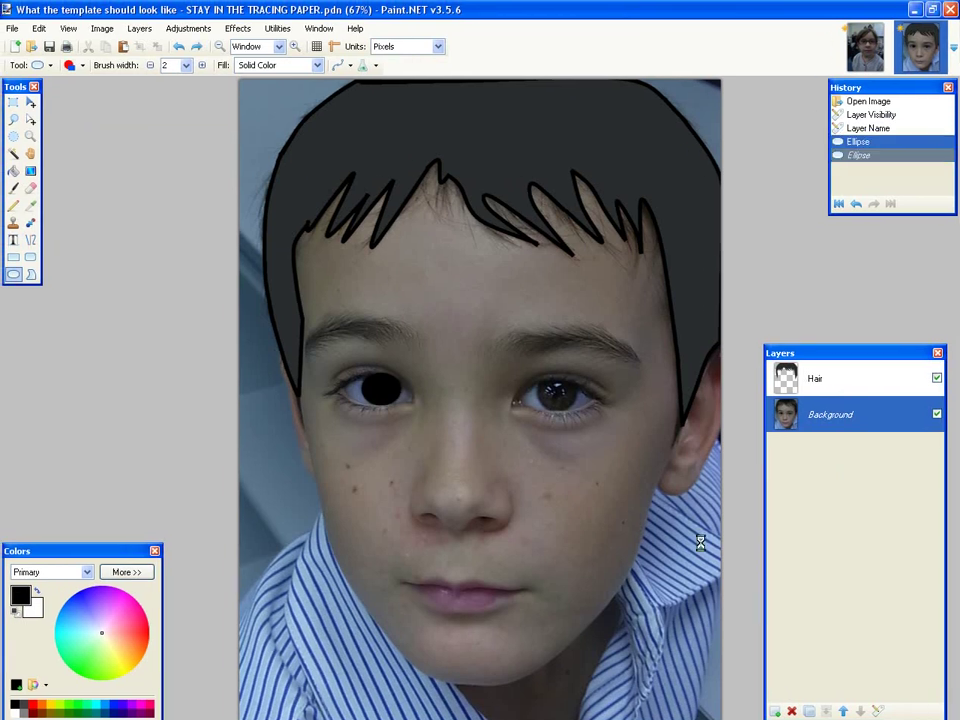
- Undo the black circle, then add a new layer above Background named Eyes
key(ctrl+z)
key(ctrl+z)
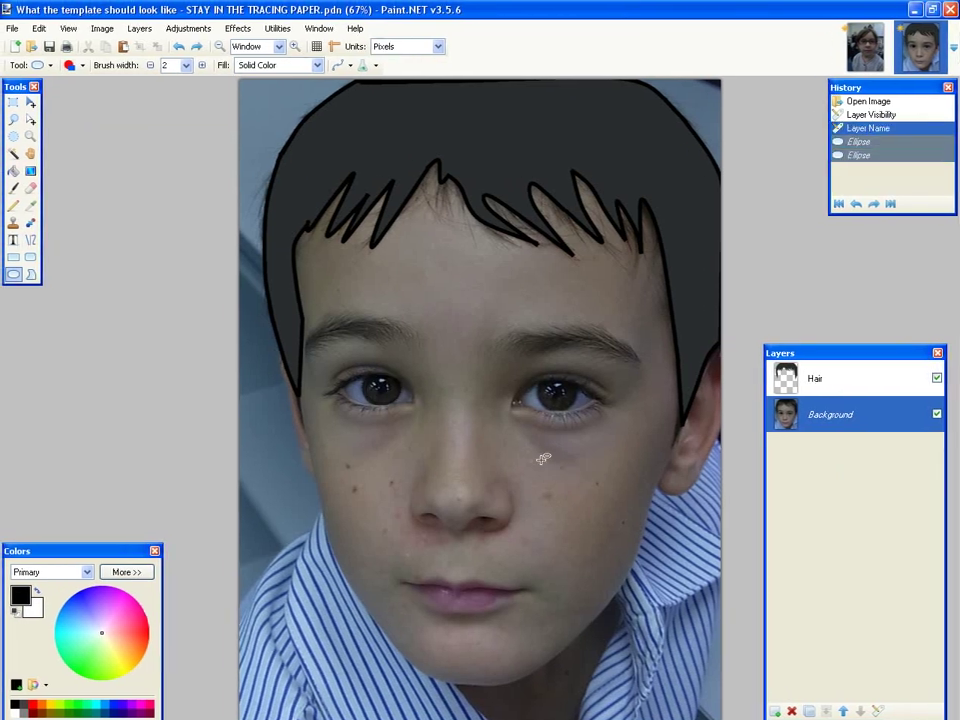
click(775, 711)
click(846, 386)
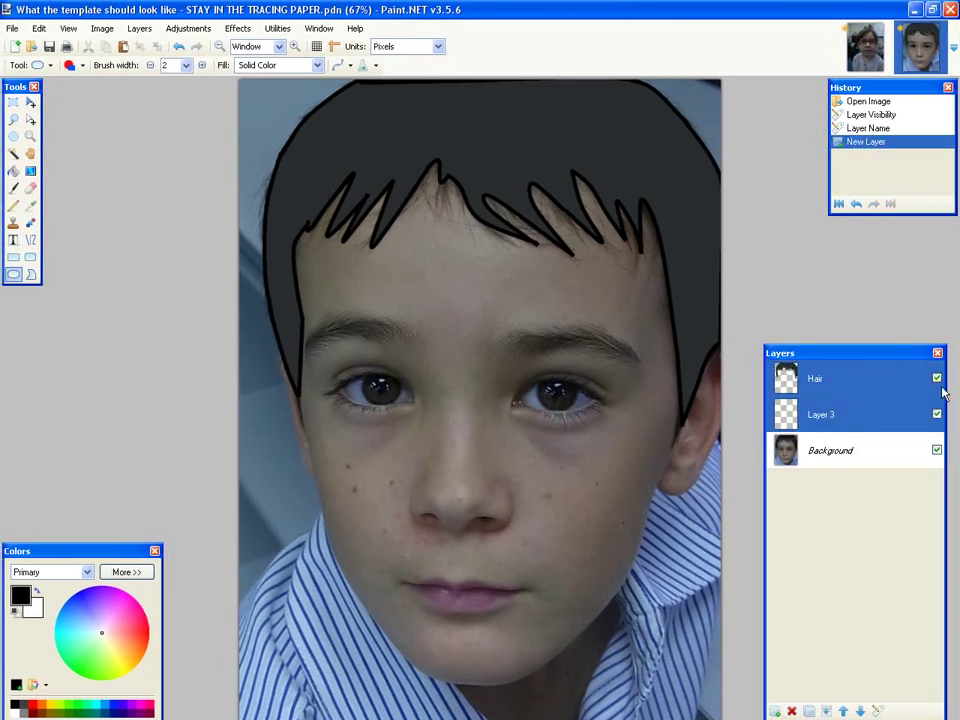
click(838, 418)
click(782, 448)
double_click(827, 416)
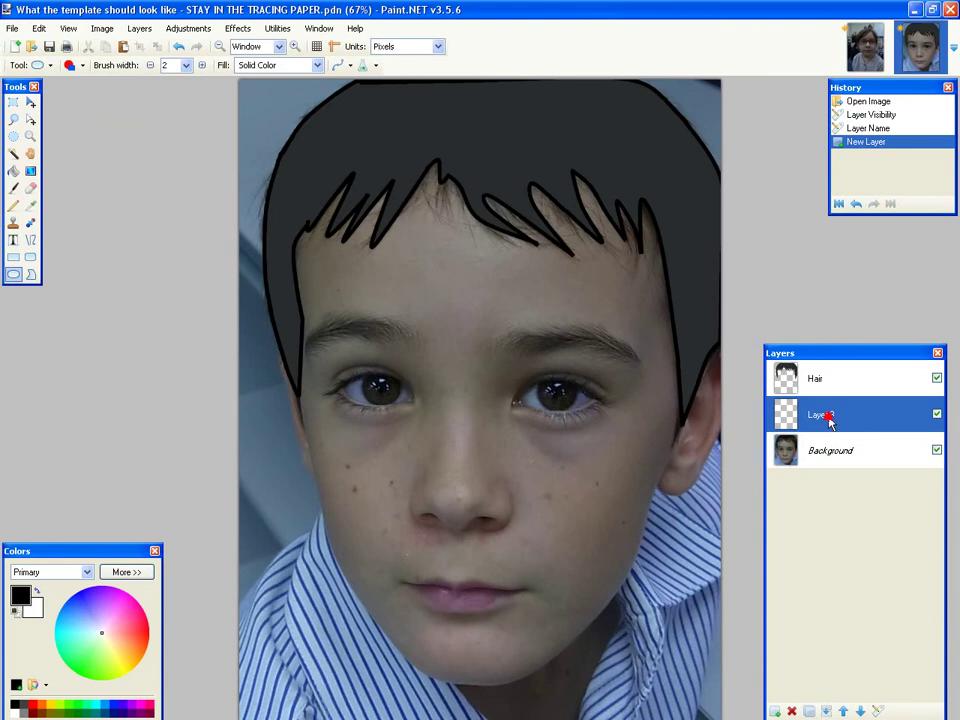
text(Eyes)
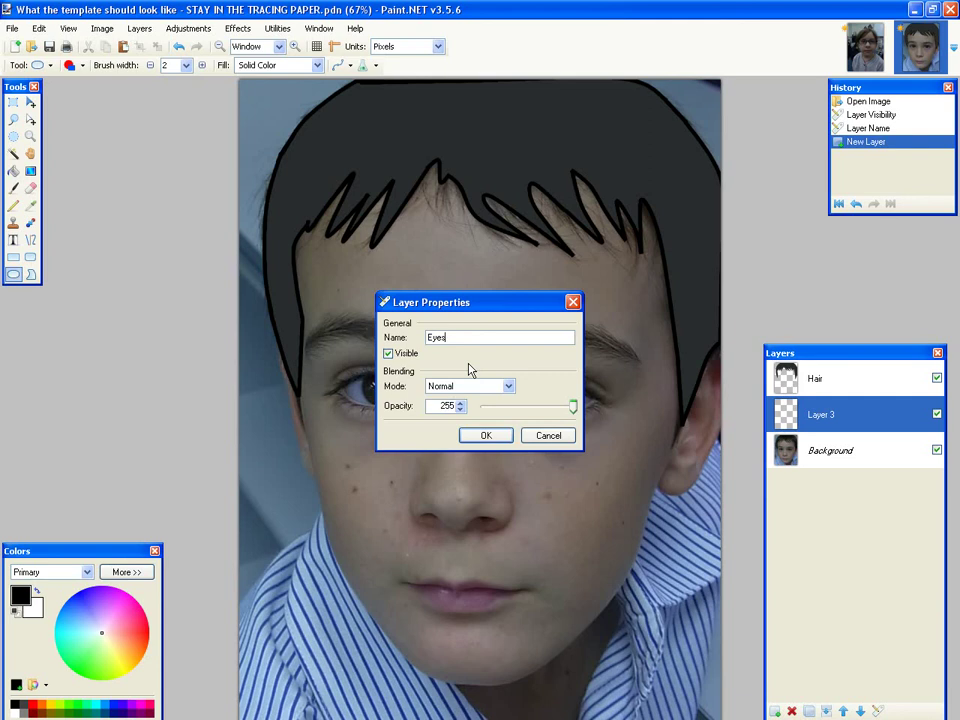
click(490, 436)
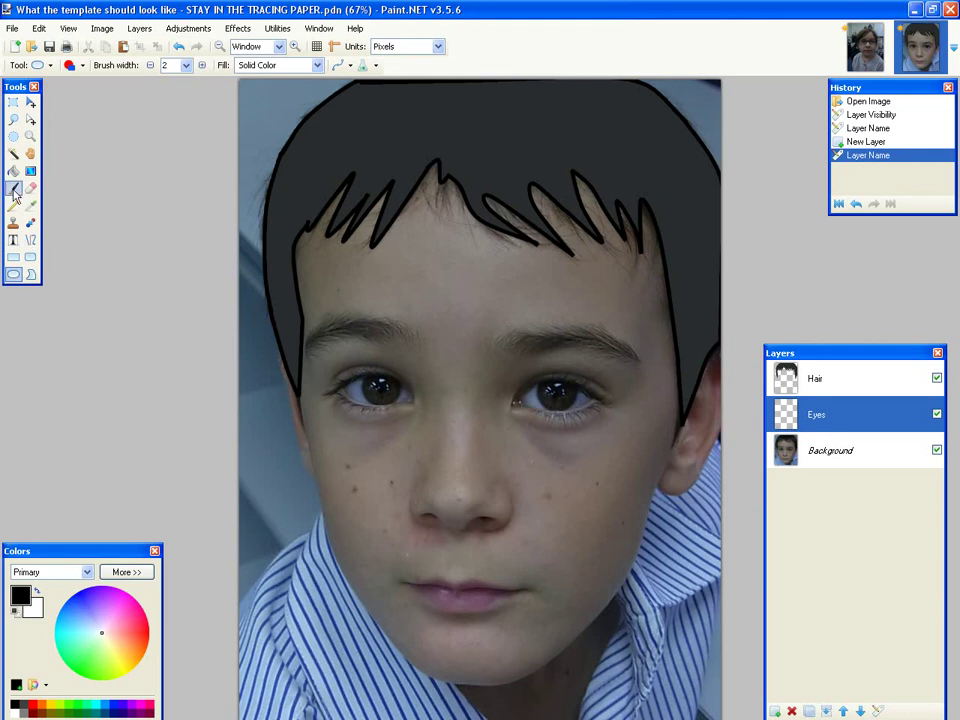
- Switch the Ellipse to filled shapes and cover both irises with solid black circles
click(72, 67)
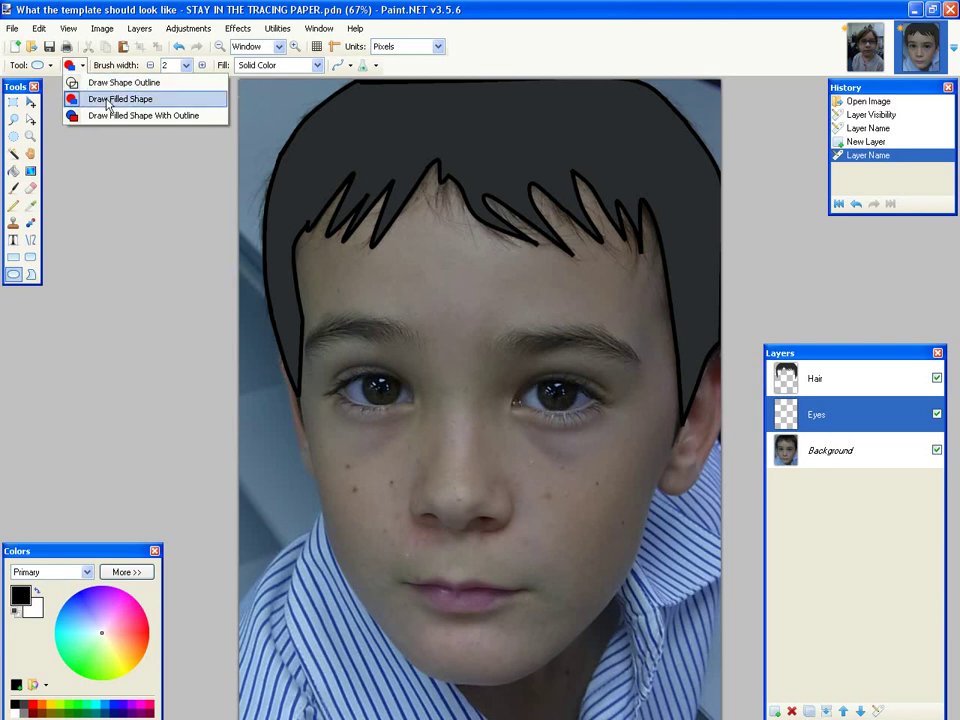
click(96, 99)
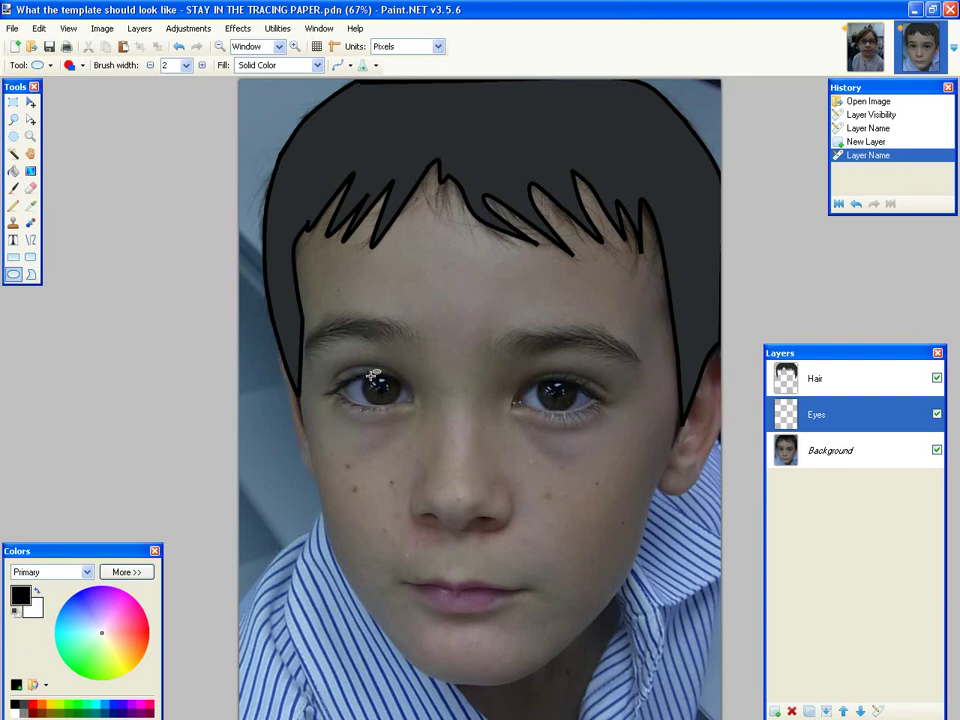
drag(366, 371, 397, 405)
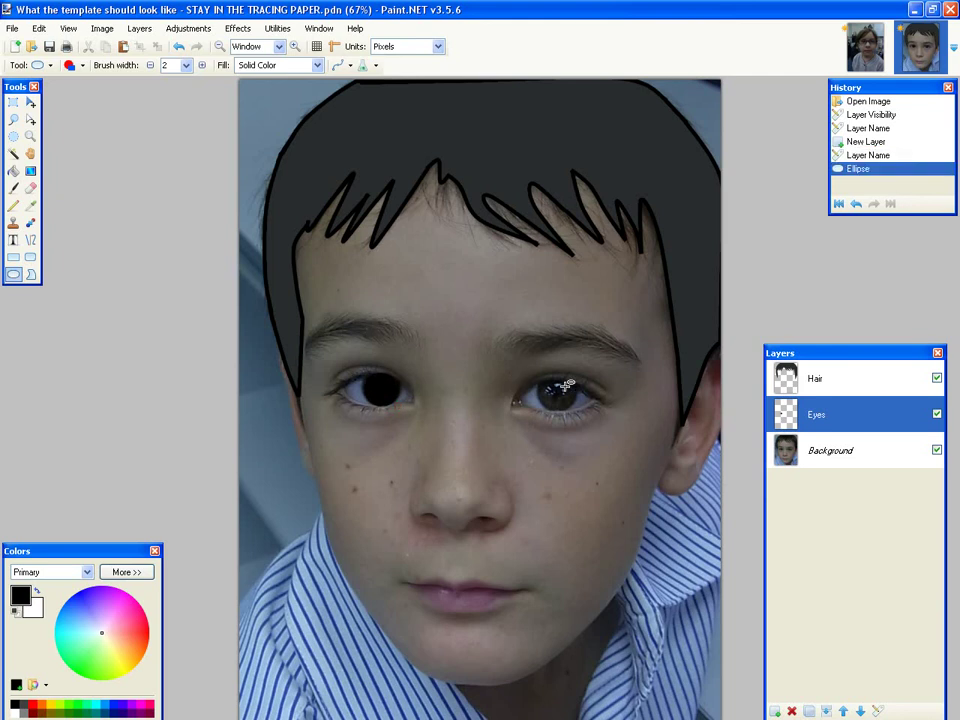
drag(539, 378, 577, 412)
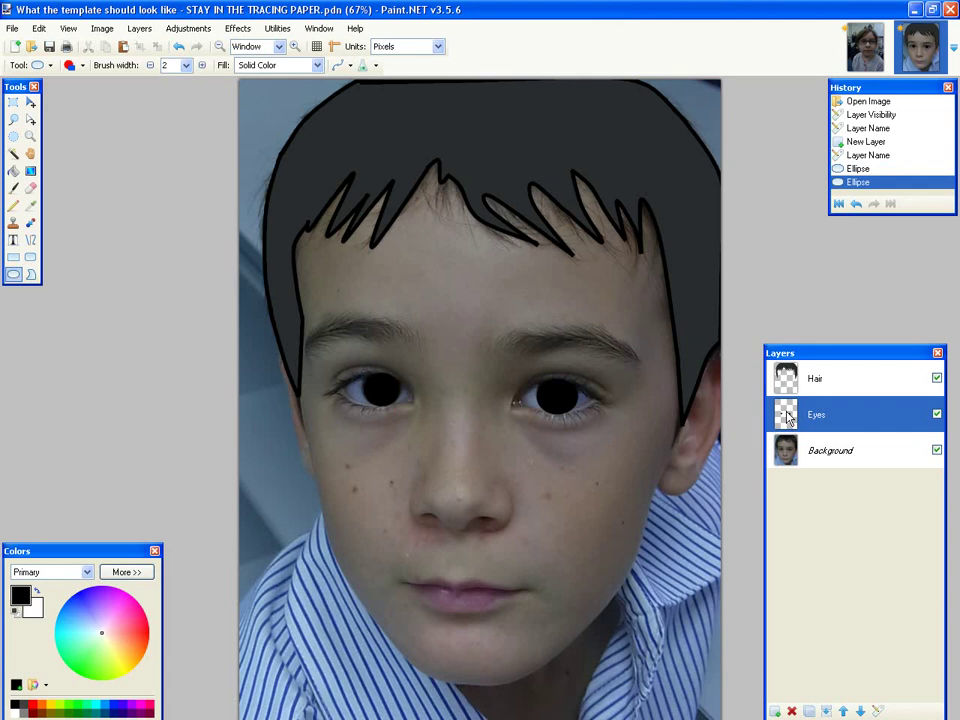
- Toggle the Eyes layer's visibility to compare with the photo, then reselect the Eyes layer
click(937, 414)
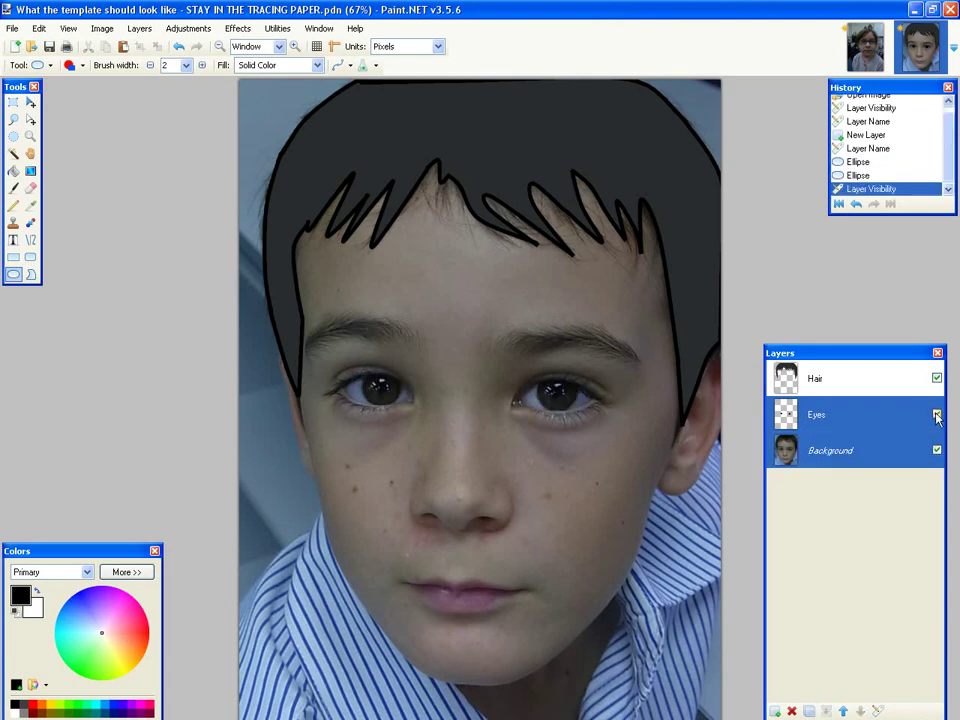
click(937, 414)
click(937, 414)
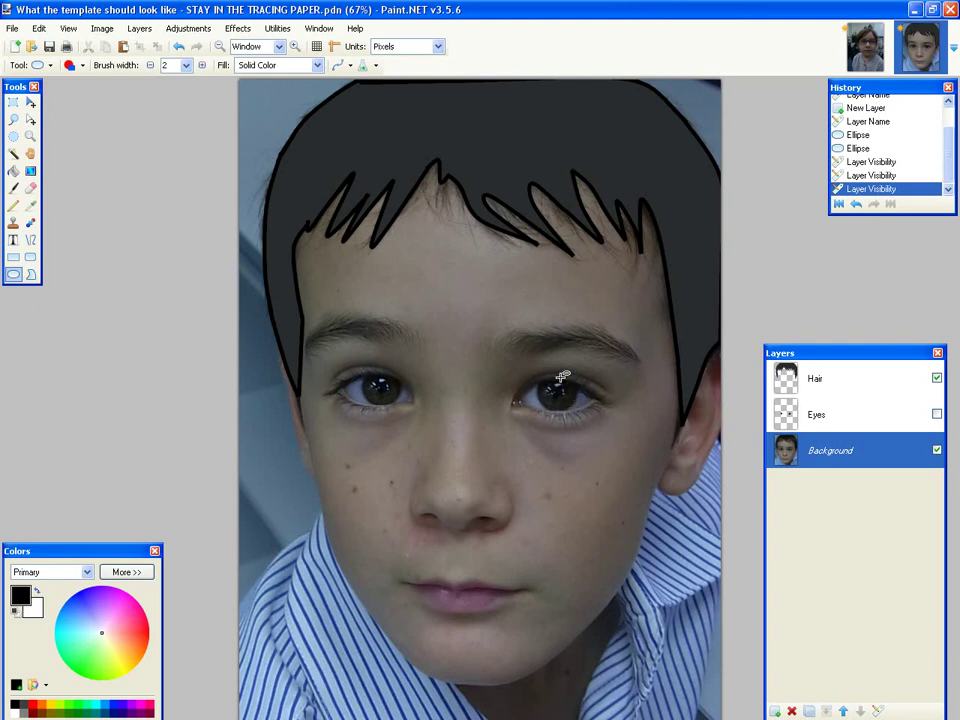
click(859, 420)
click(937, 414)
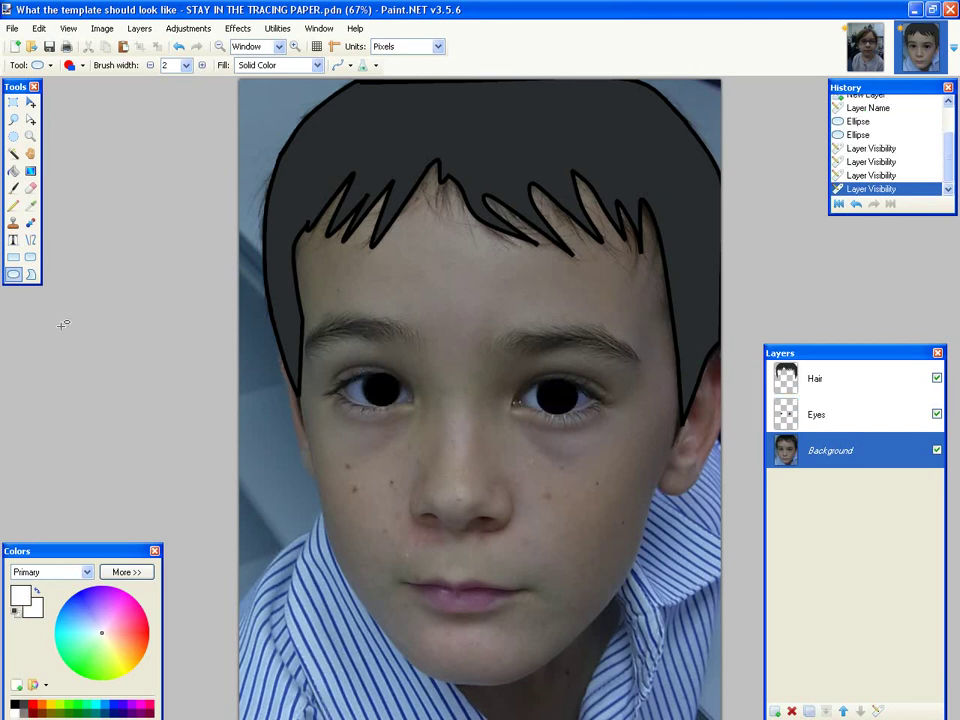
- Paint small white Paintbrush highlights near the top of both black pupils
click(13, 187)
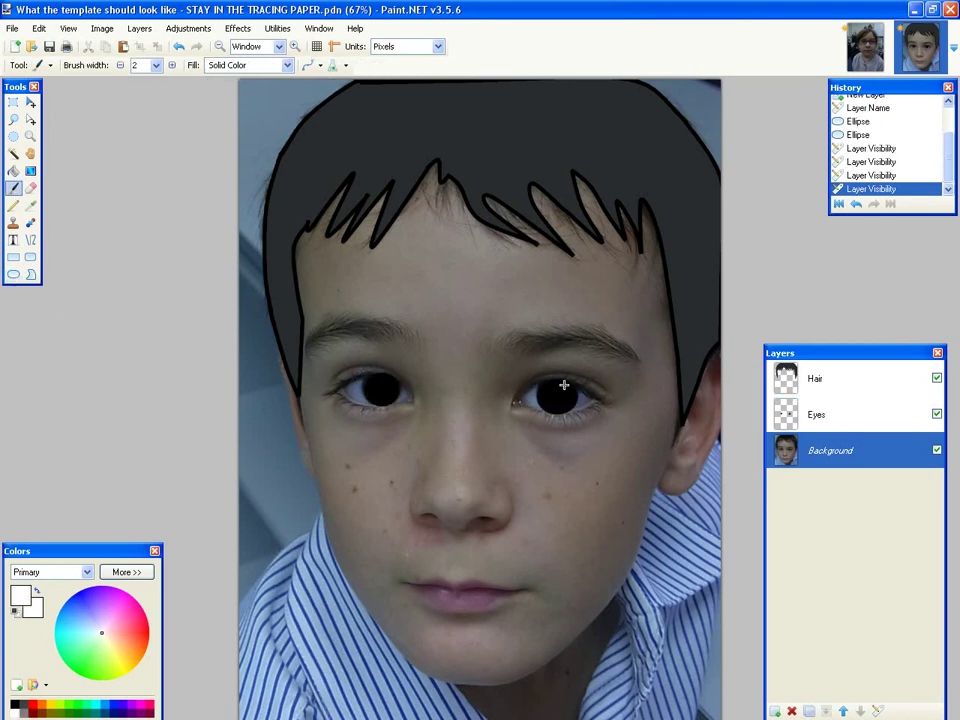
drag(566, 389, 568, 395)
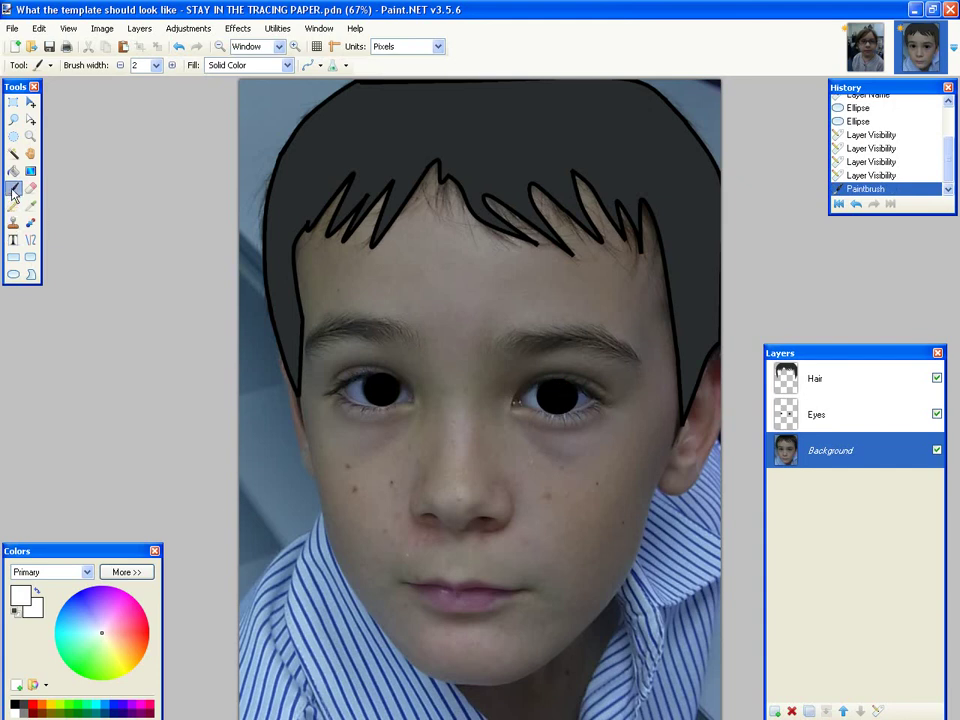
click(796, 420)
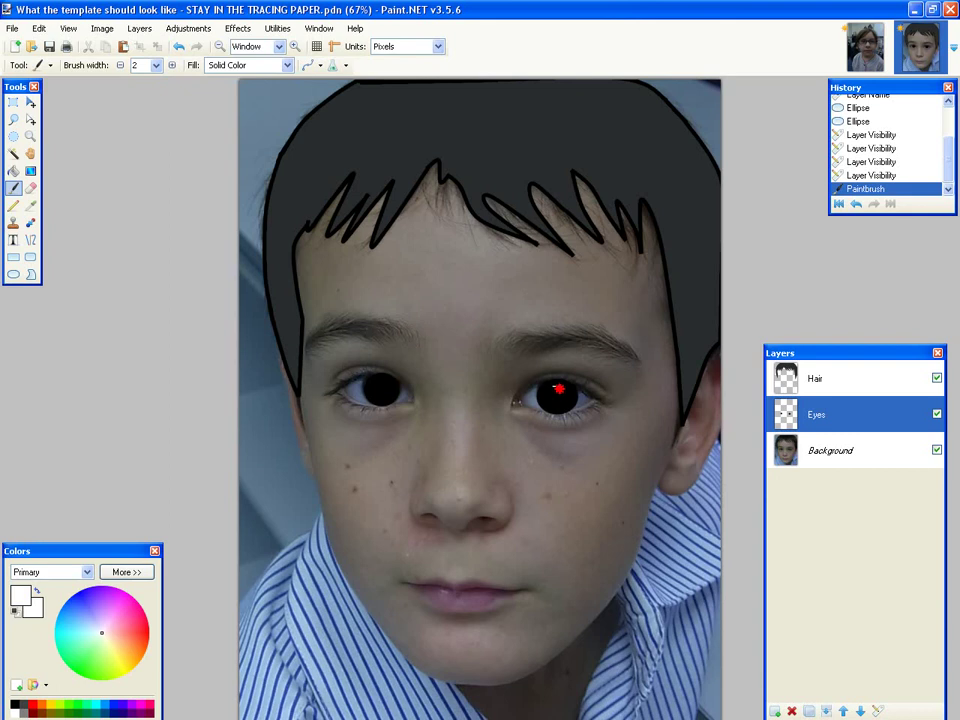
drag(558, 388, 571, 391)
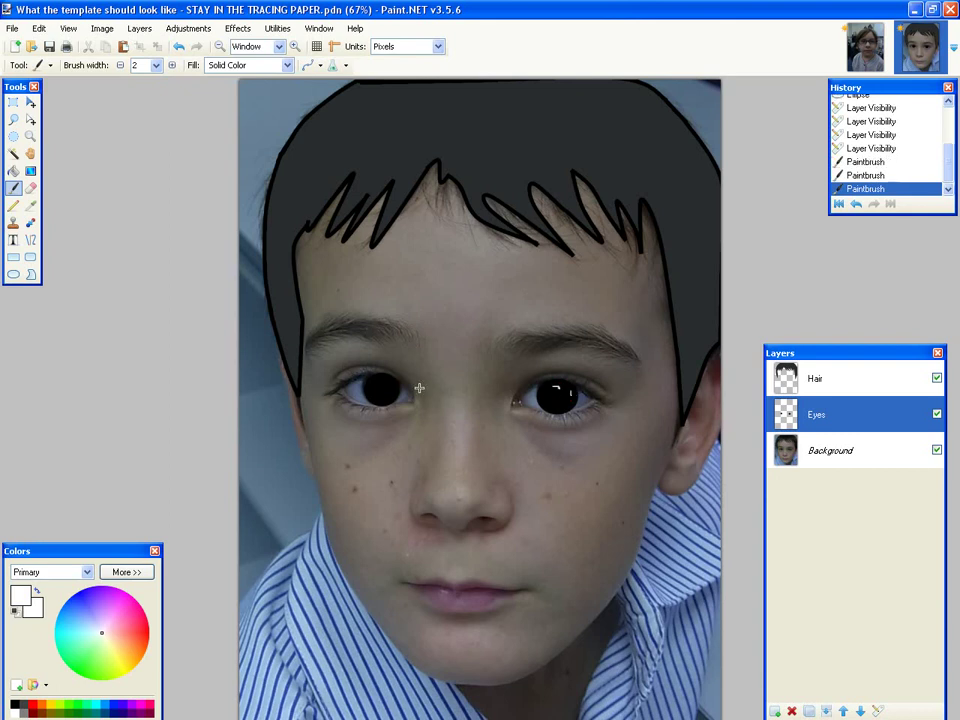
drag(378, 382, 393, 384)
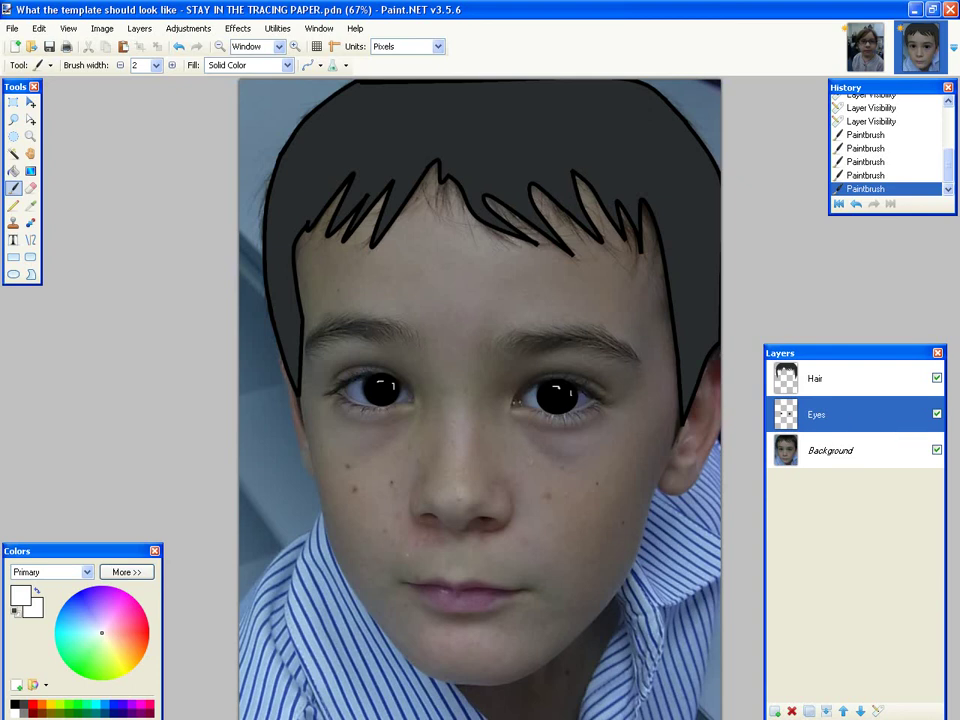
- Draw a black Line/Curve bent along the lower lid of the right-hand eye
key(o)
key(x)
mouse_move(516, 404)
mouse_down()
mouse_move(600, 398)
mouse_move(559, 418)
mouse_move(527, 399)
mouse_up()
drag(603, 399, 600, 402)
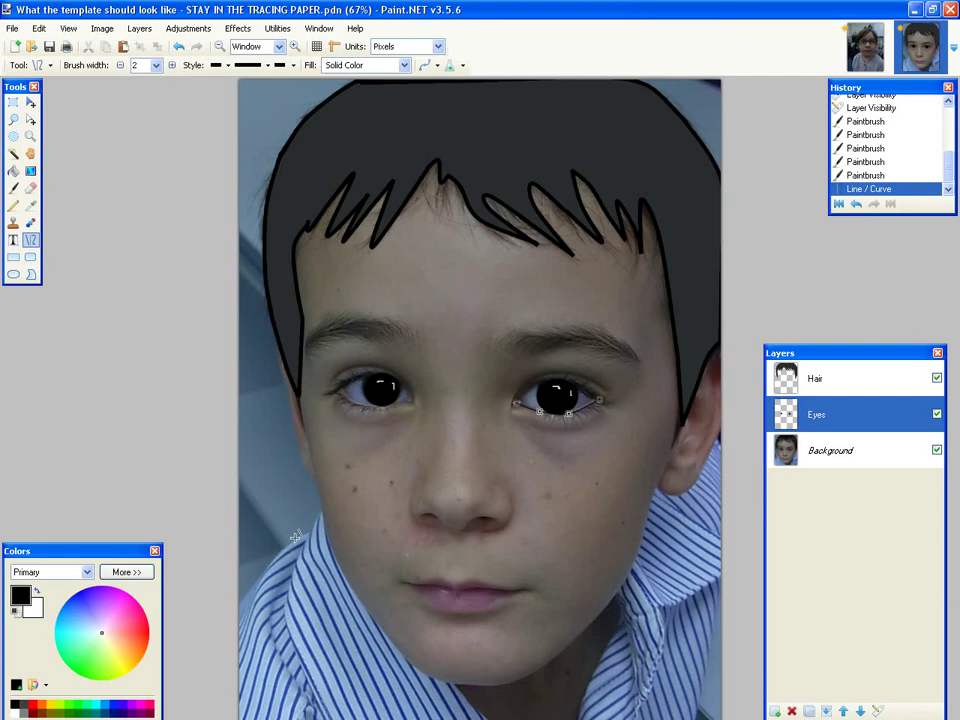
- Try white, then restore black for the curve and set the line width to 5
click(15, 712)
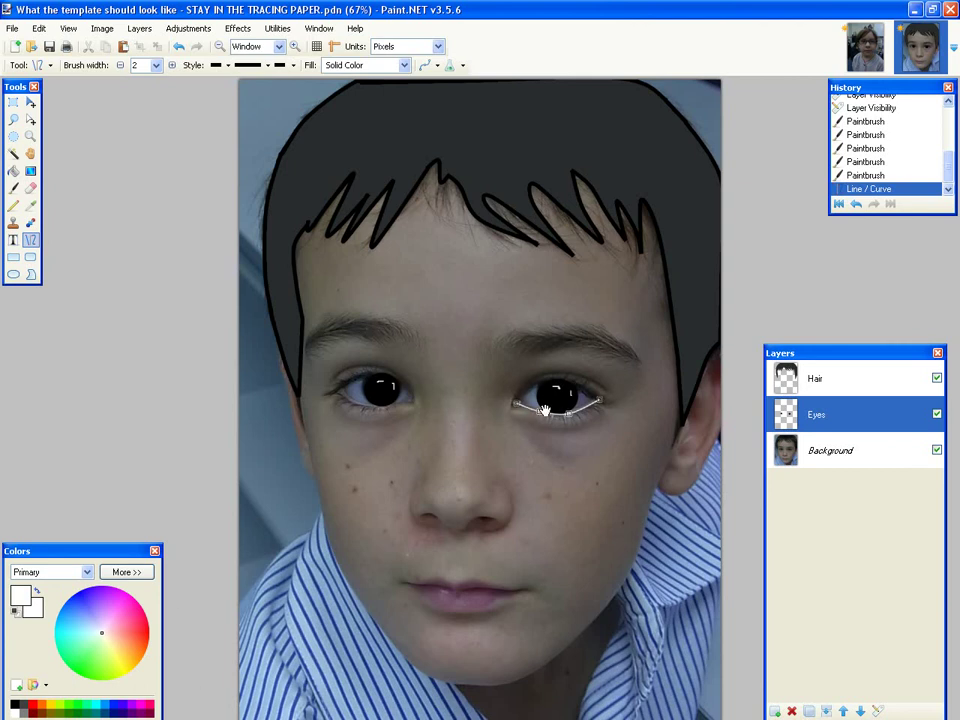
click(16, 704)
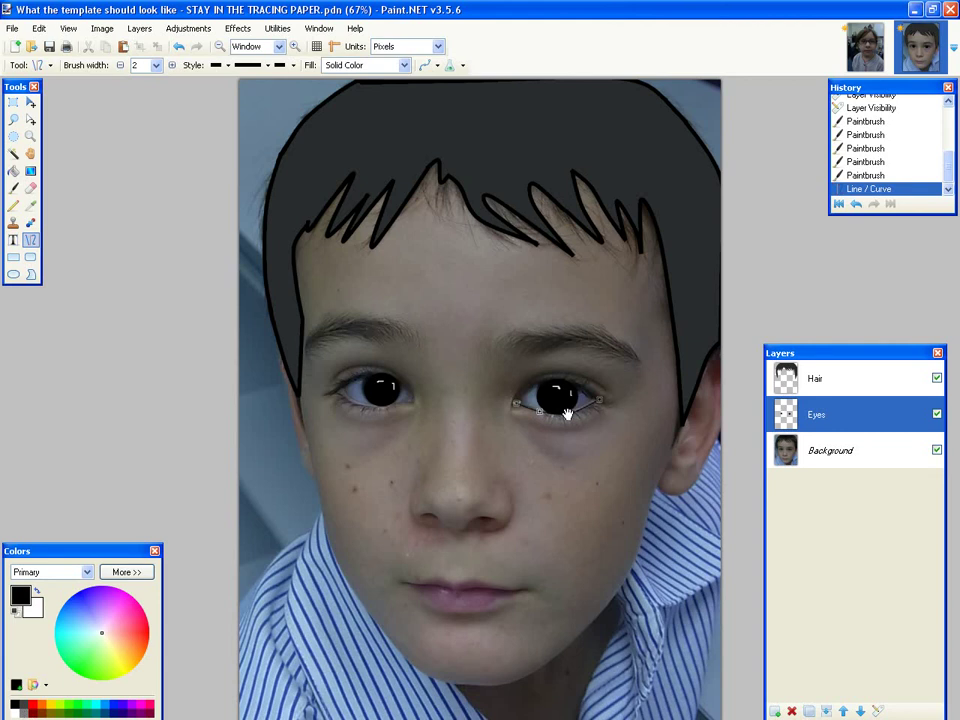
click(156, 65)
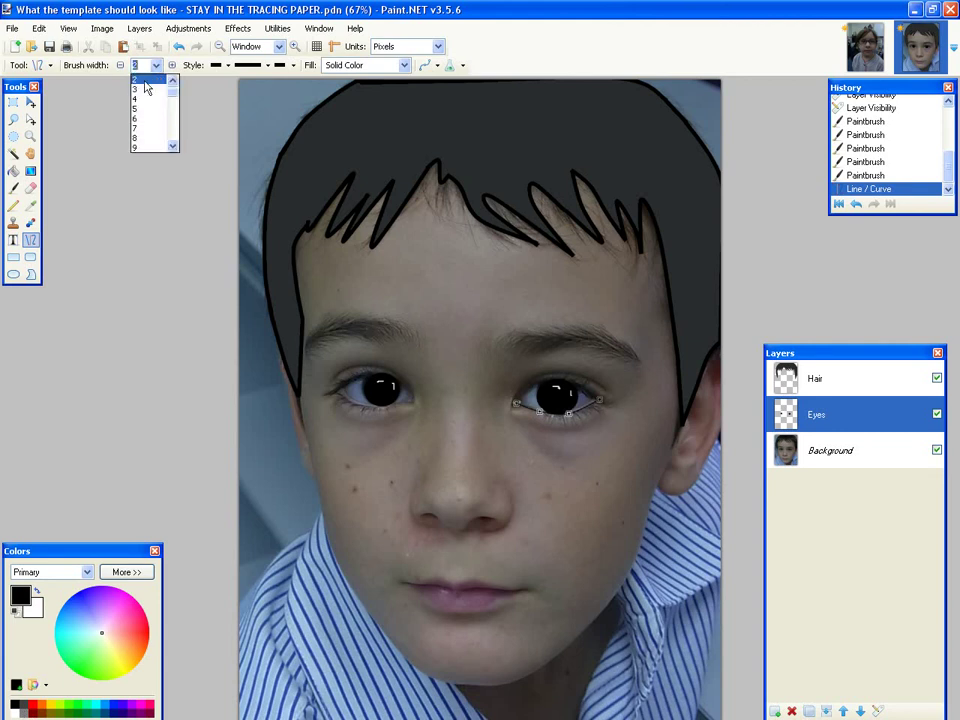
click(142, 108)
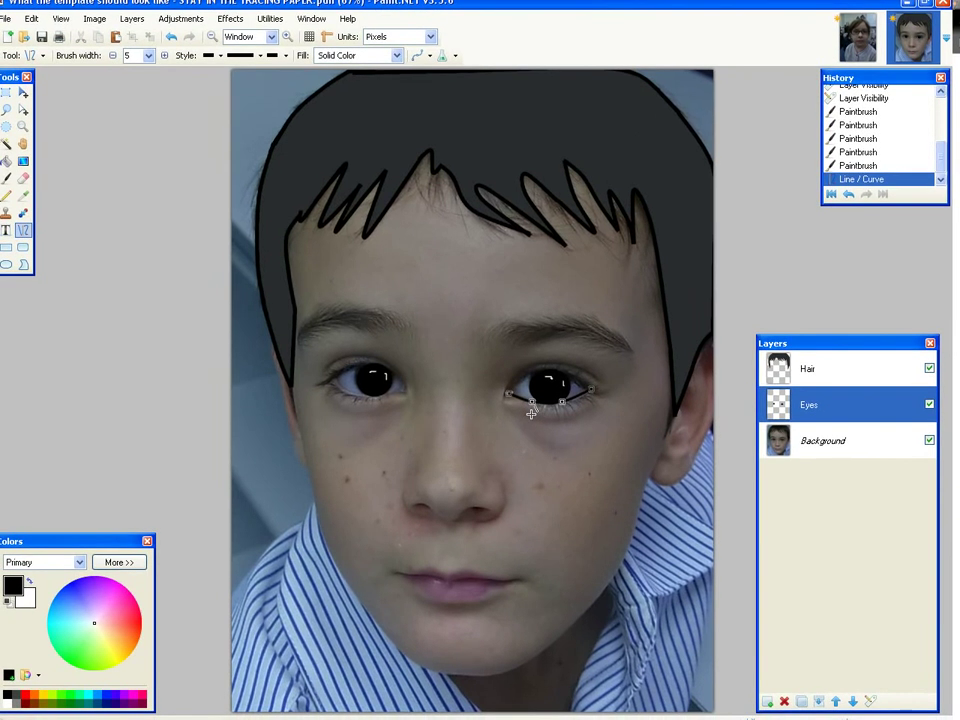
- Dismiss the clipboard error, then fit curves along the left eye's lower and upper lids
key(ctrl+v)
click(491, 414)
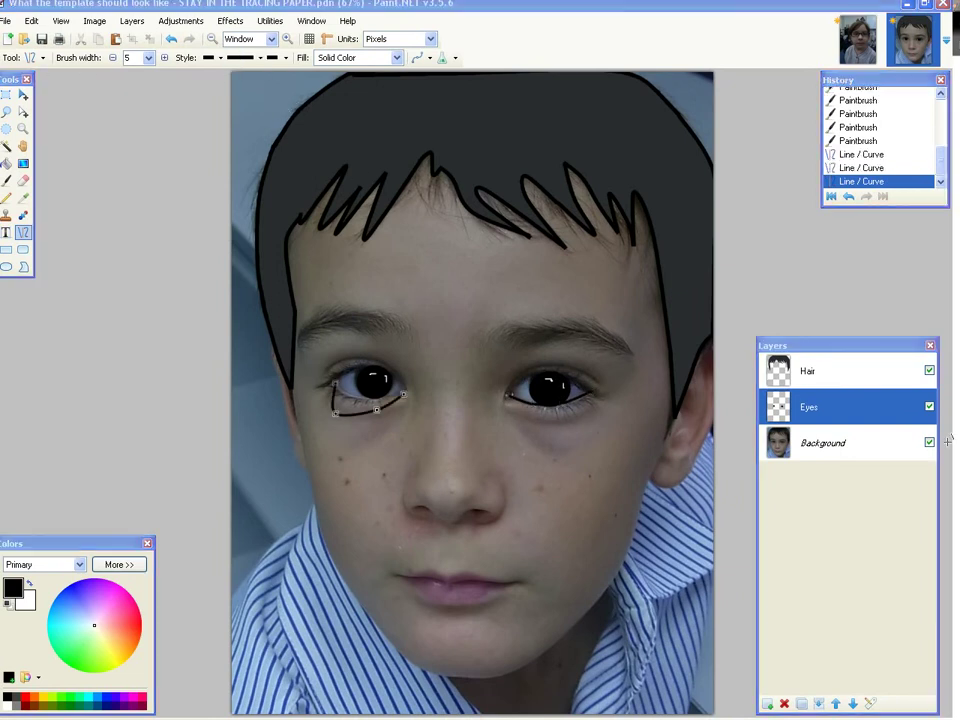
click(376, 408)
drag(376, 408, 404, 398)
drag(335, 410, 343, 391)
click(336, 384)
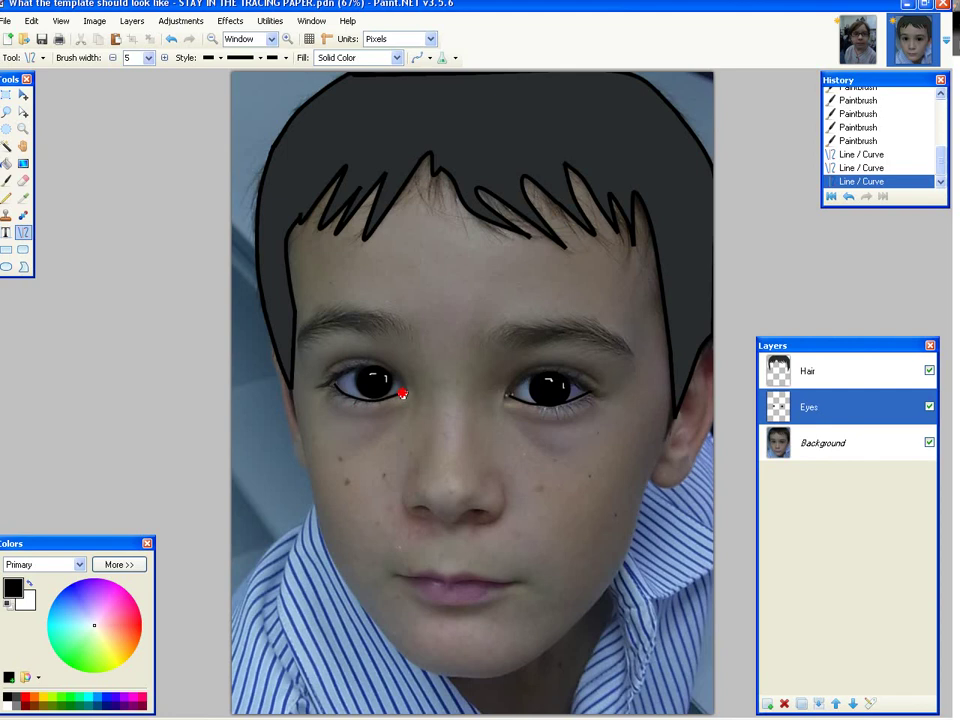
drag(376, 402, 333, 386)
drag(327, 348, 405, 391)
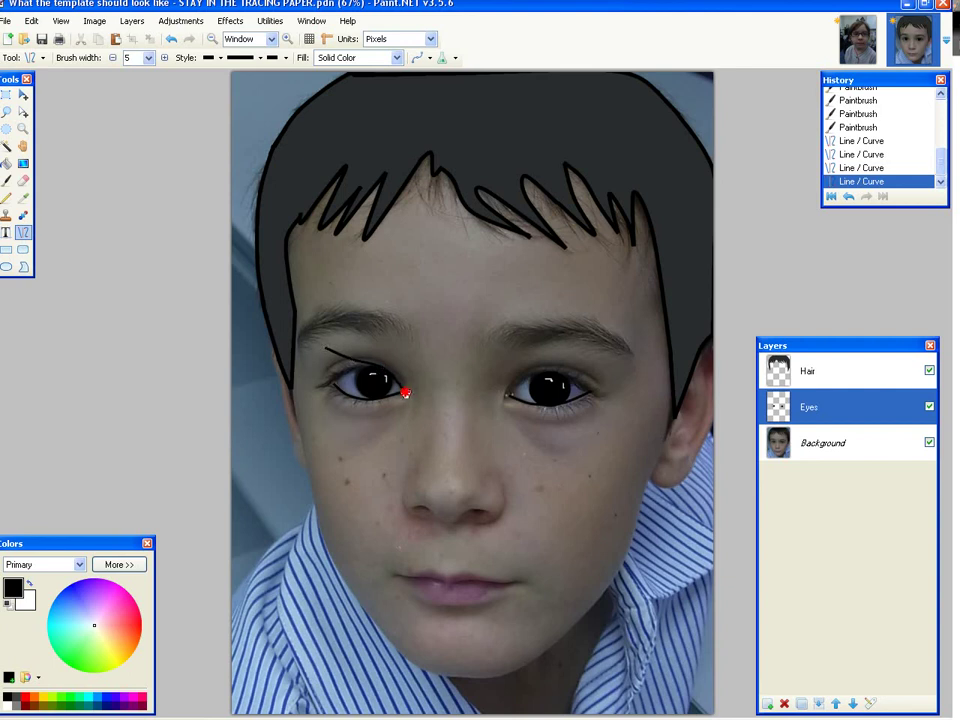
mouse_move(353, 362)
mouse_down()
mouse_move(328, 347)
mouse_move(333, 382)
mouse_up()
- Select the Background layer and briefly hide it to check the eye outlines
click(916, 447)
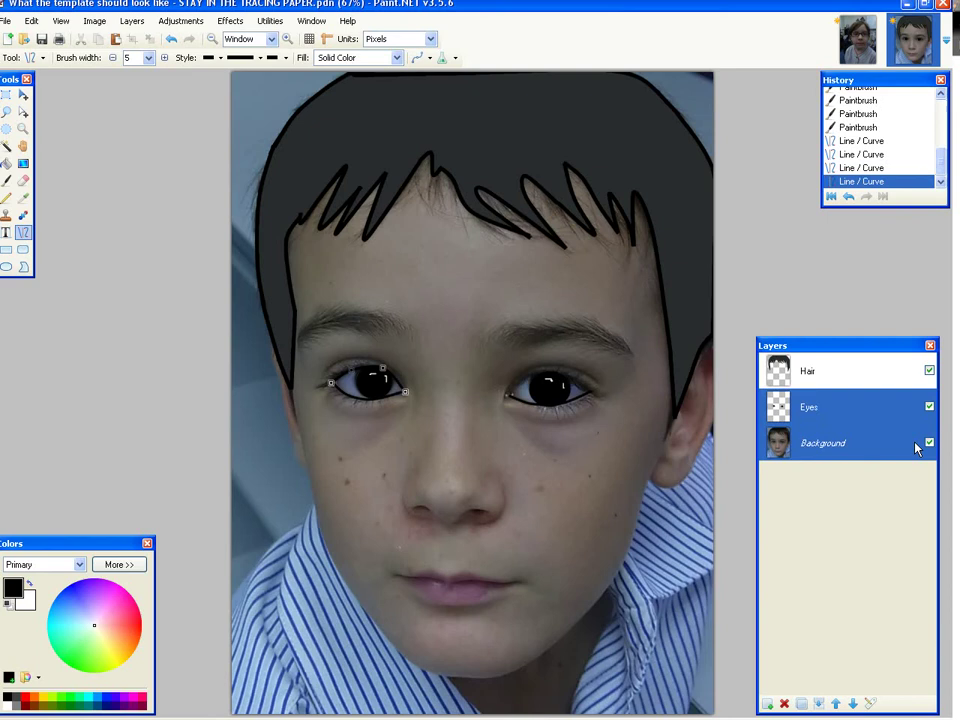
click(929, 443)
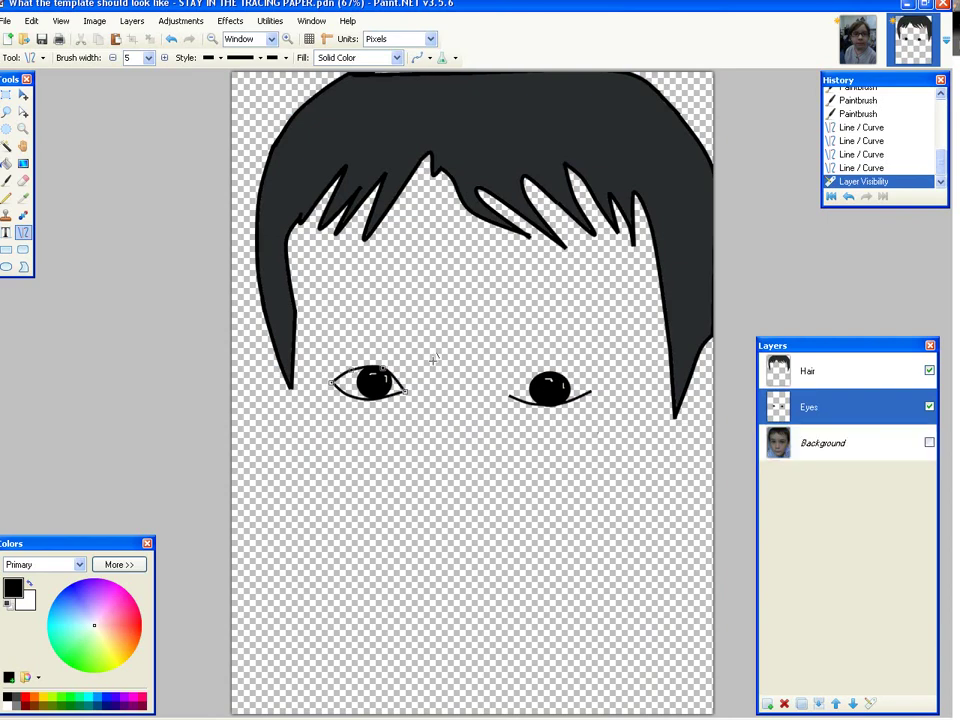
click(929, 443)
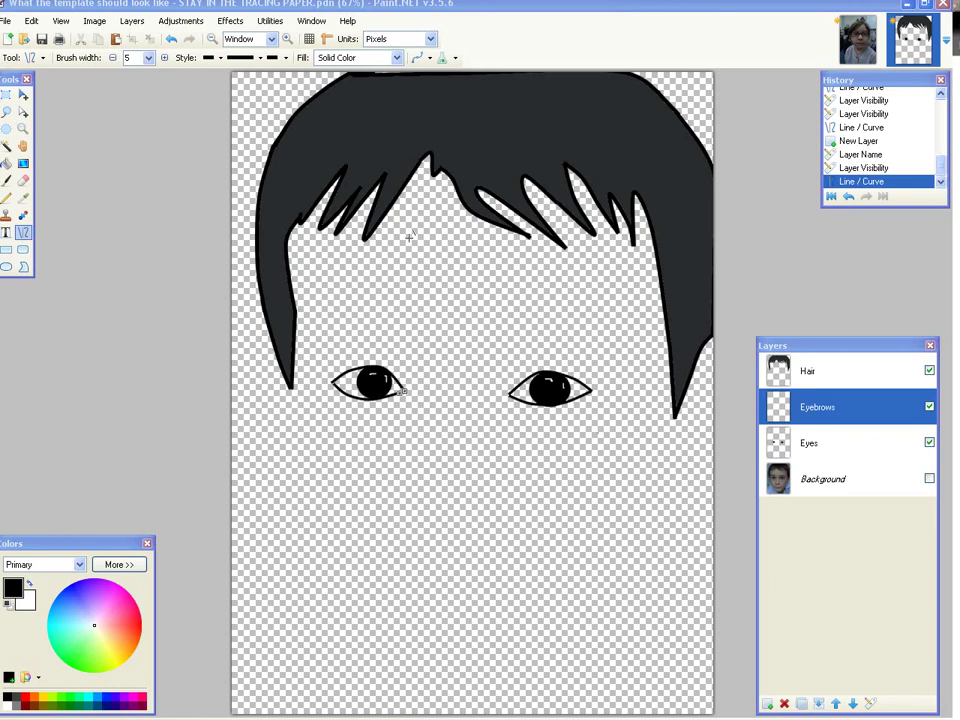
- Draw the eyebrow above the right-hand eye as lines bent up into an arch
mouse_move(501, 315)
mouse_down()
mouse_move(465, 347)
mouse_move(570, 339)
mouse_move(602, 324)
mouse_move(561, 334)
mouse_move(555, 321)
mouse_move(485, 315)
mouse_up()
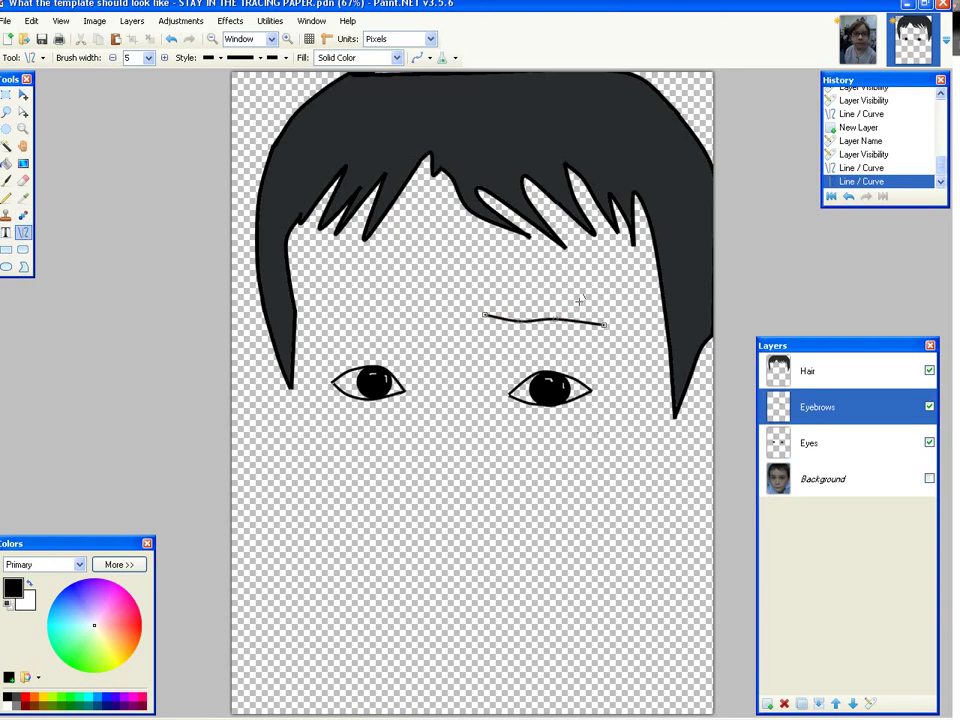
mouse_move(494, 301)
mouse_down()
mouse_move(587, 306)
mouse_move(609, 319)
mouse_move(527, 301)
mouse_move(491, 306)
mouse_move(487, 316)
mouse_up()
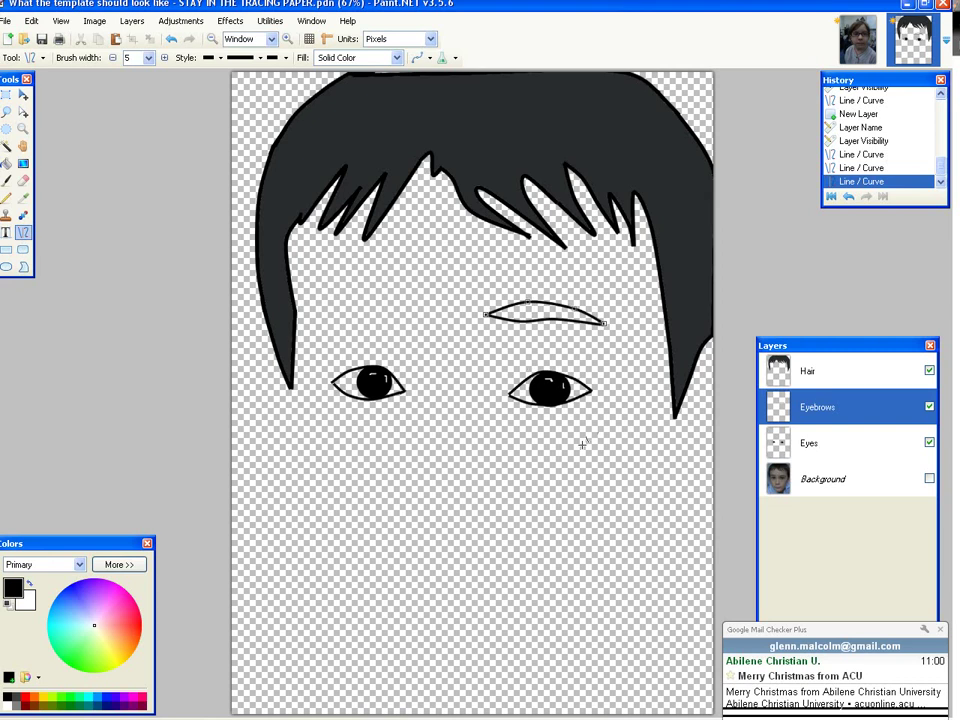
drag(528, 302, 491, 307)
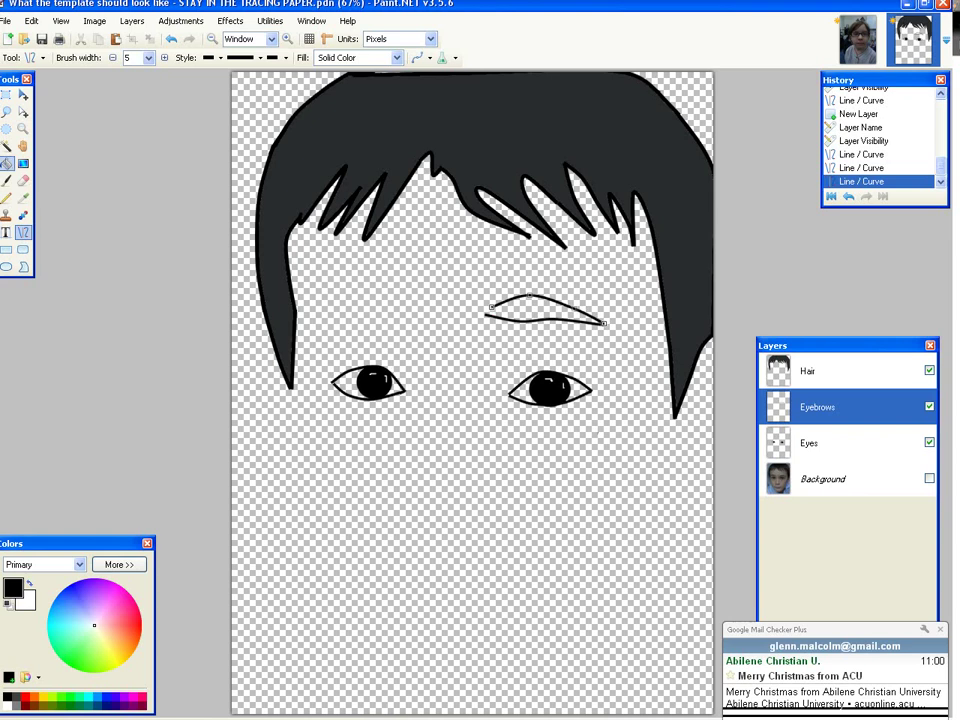
click(8, 164)
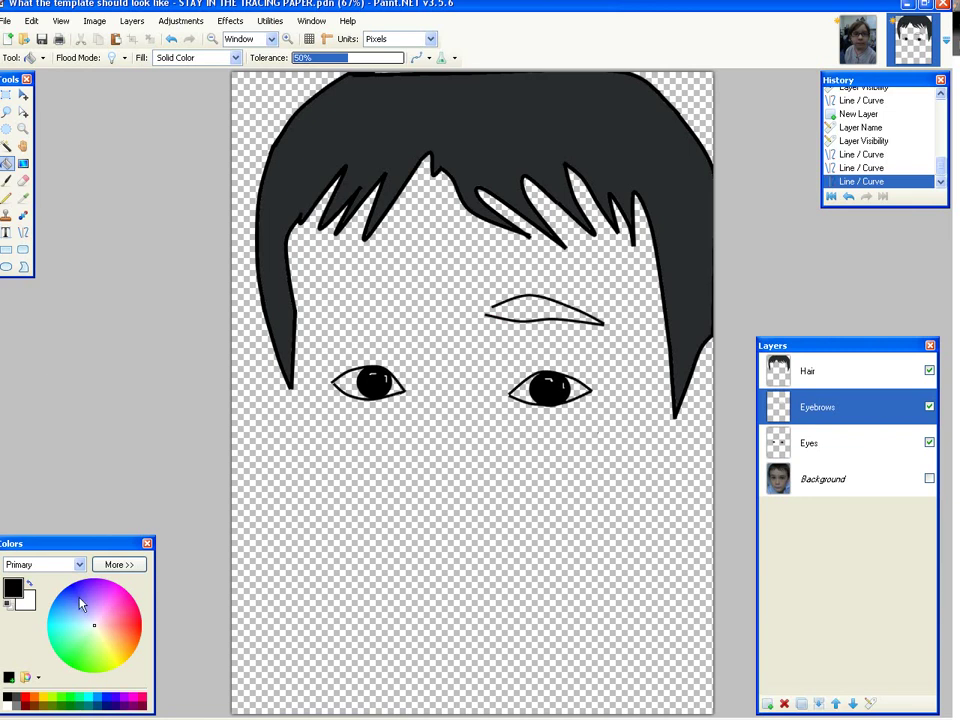
click(23, 198)
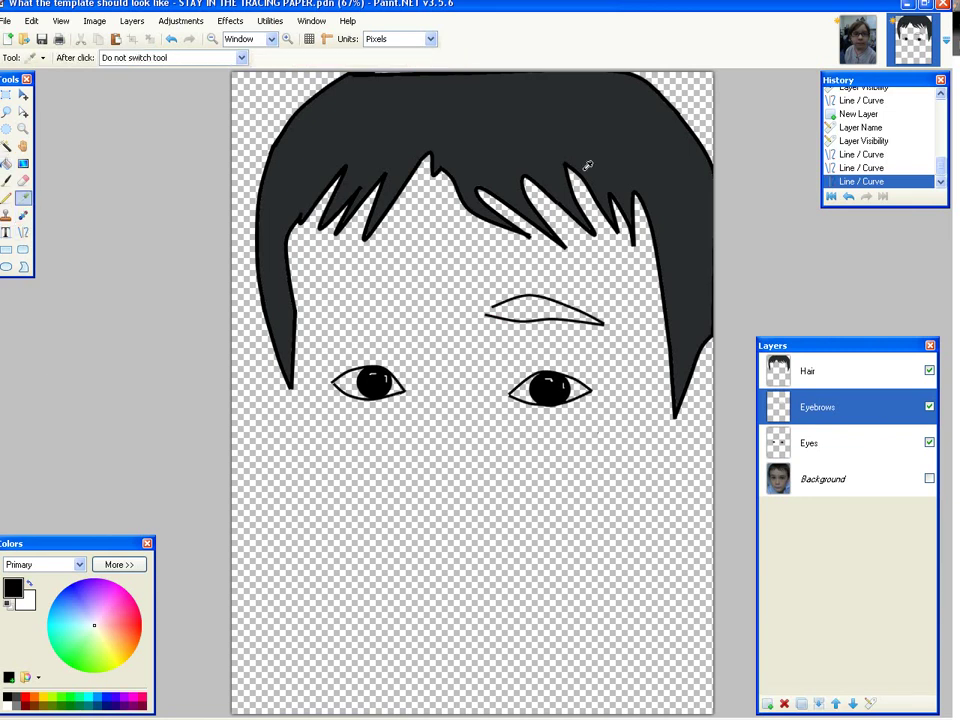
click(599, 158)
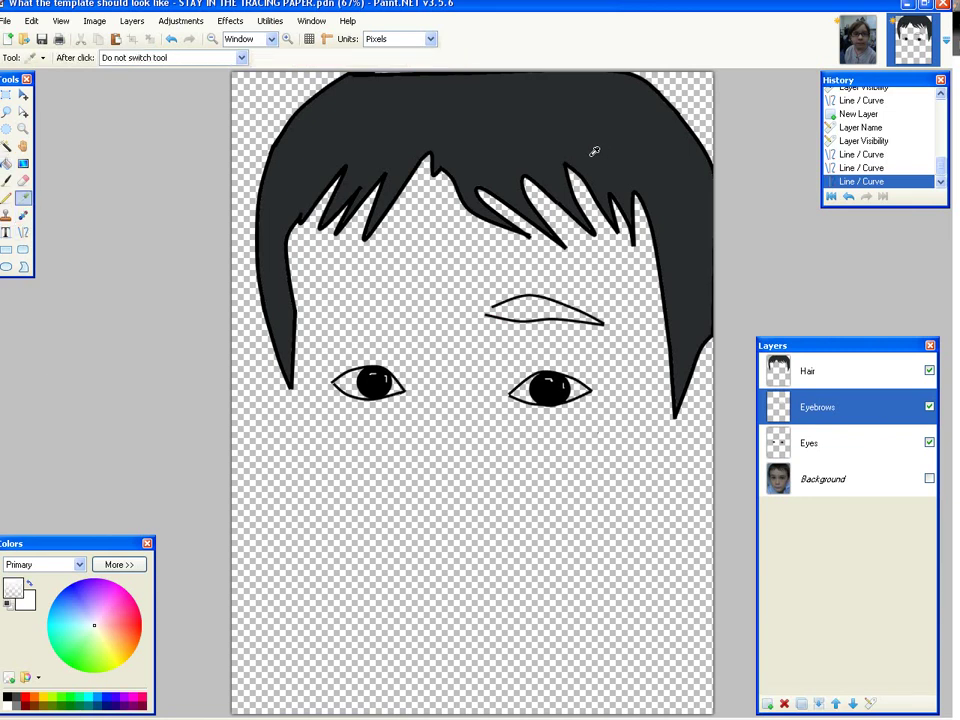
key(alt+Page_Down)
key(alt+Page_Down)
click(568, 135)
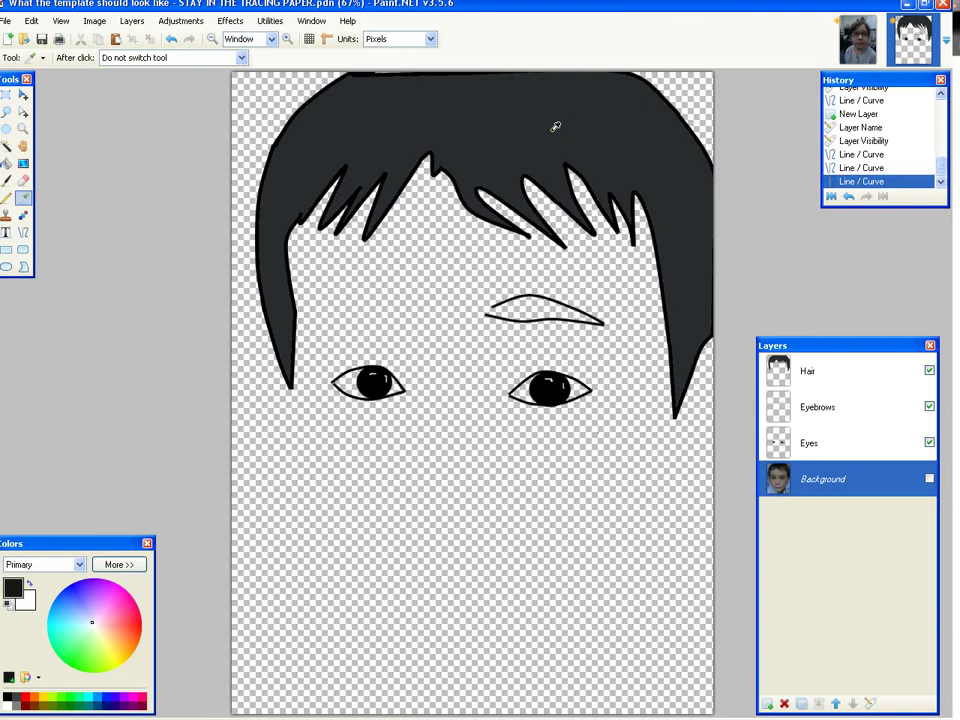
click(810, 450)
click(814, 411)
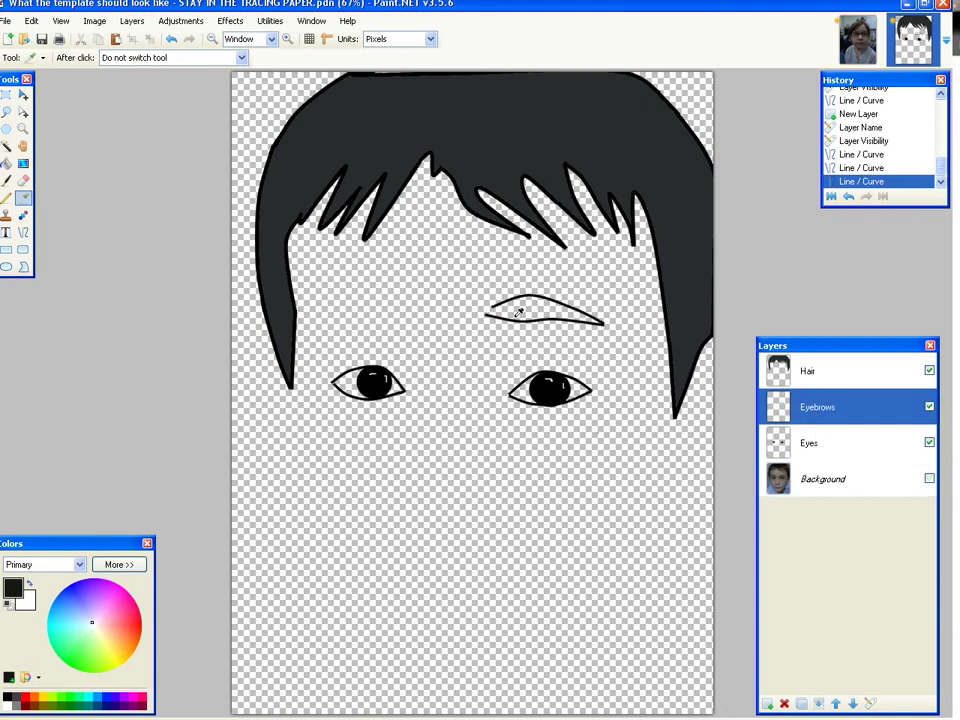
click(7, 163)
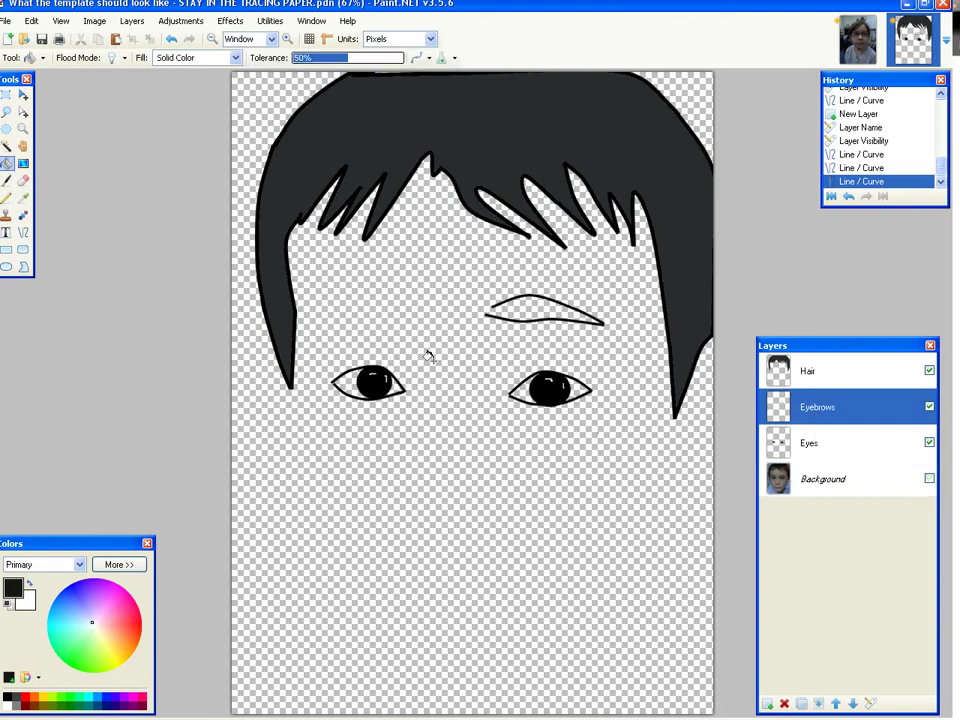
click(521, 305)
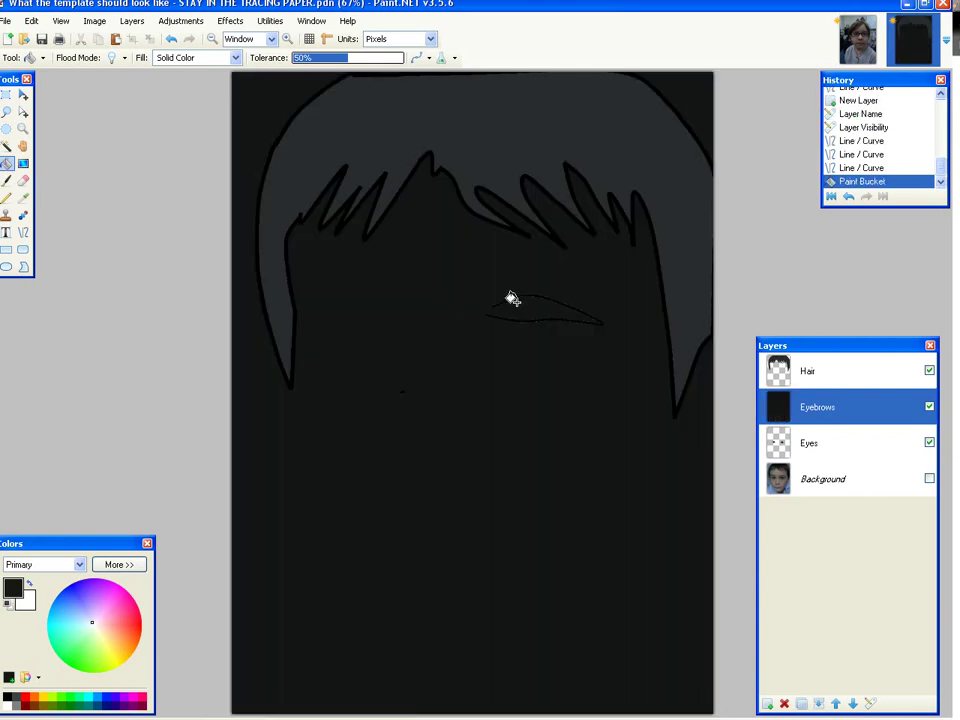
key(ctrl+z)
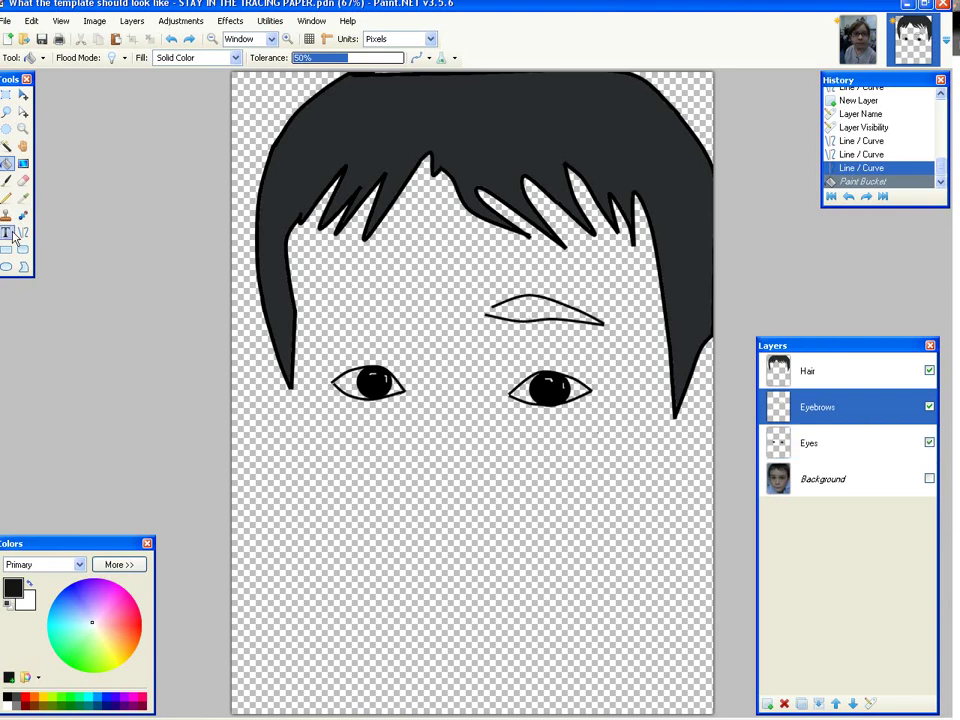
- Show the Background photo and erase the first eyebrow sketch with a width-25 eraser
click(929, 478)
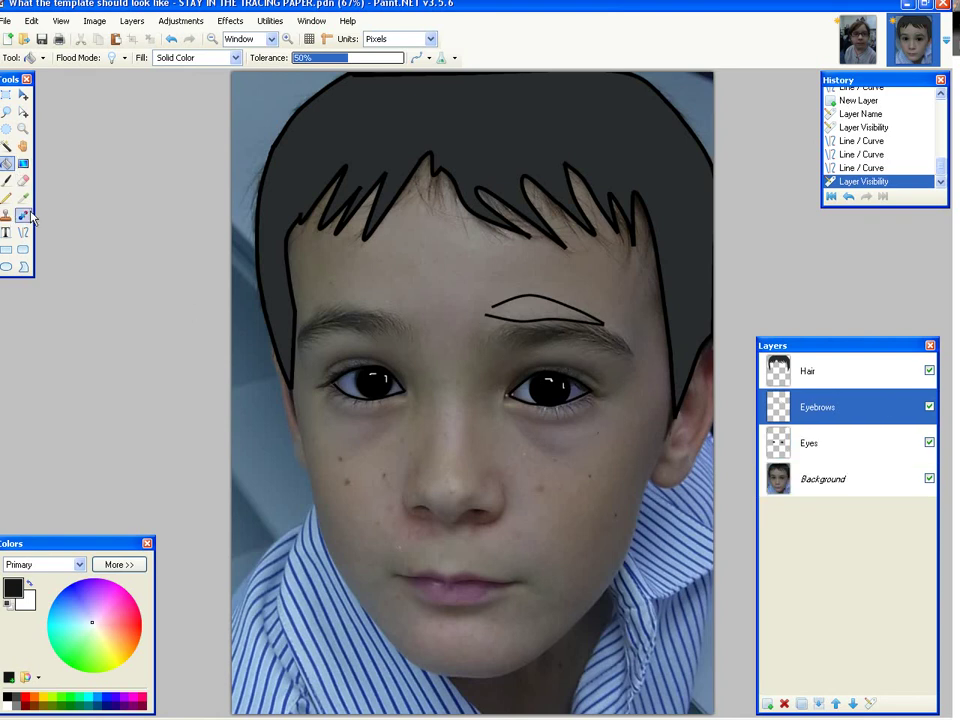
click(23, 180)
click(148, 57)
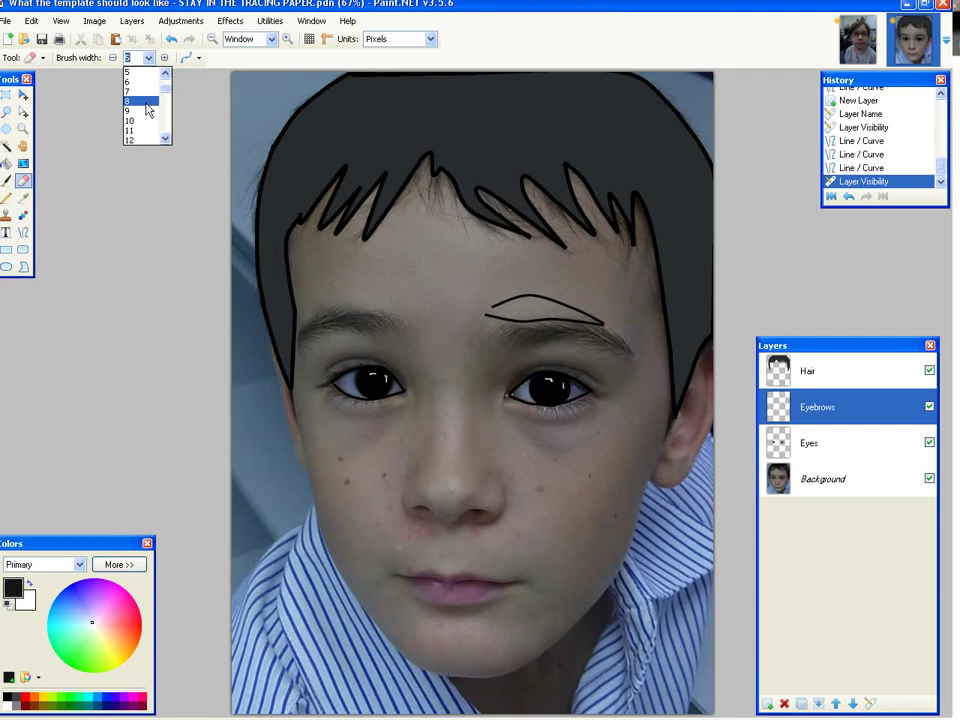
scroll(145, 105, down, 5)
click(135, 124)
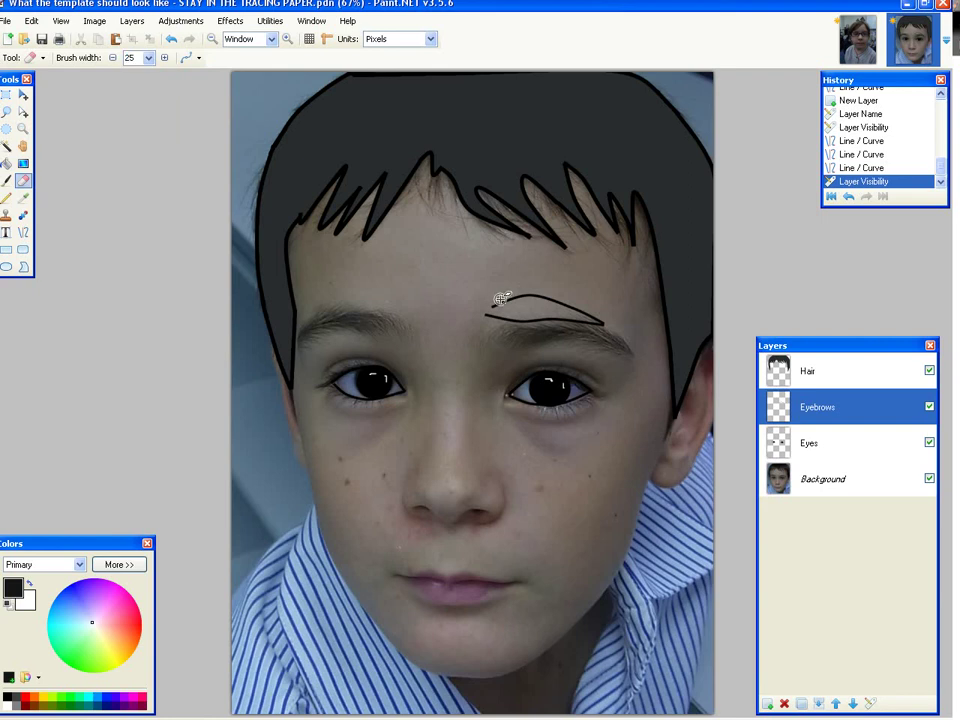
mouse_move(501, 299)
mouse_down()
mouse_move(561, 300)
mouse_move(609, 326)
mouse_move(499, 321)
mouse_move(531, 342)
mouse_up()
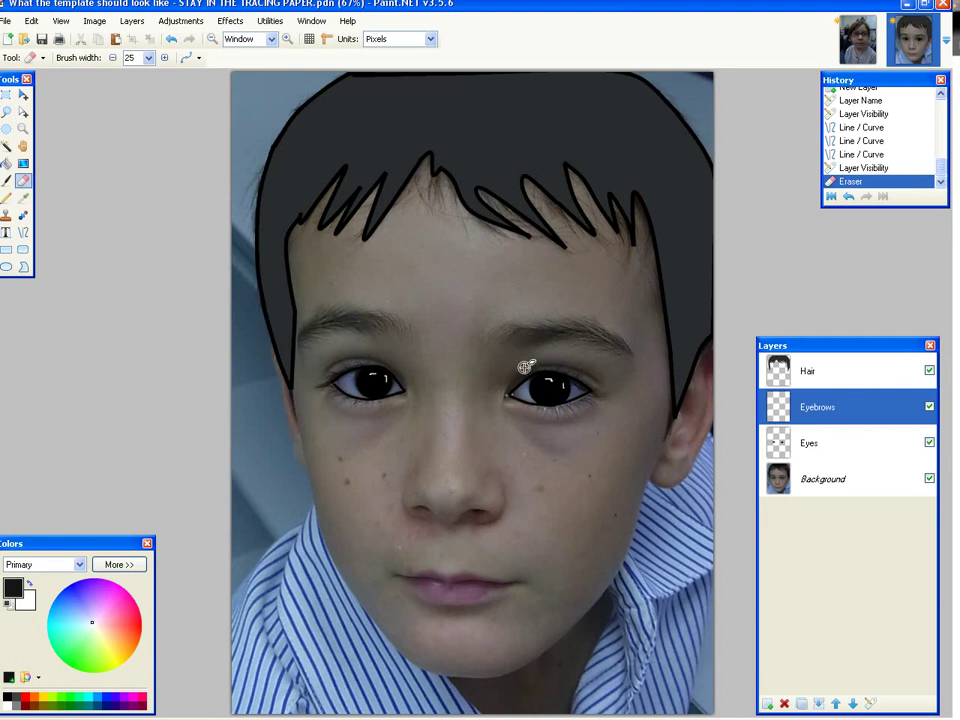
- Trace the photo's eyebrow with a width-5 Line/Curve and bend it to follow the brow
click(23, 232)
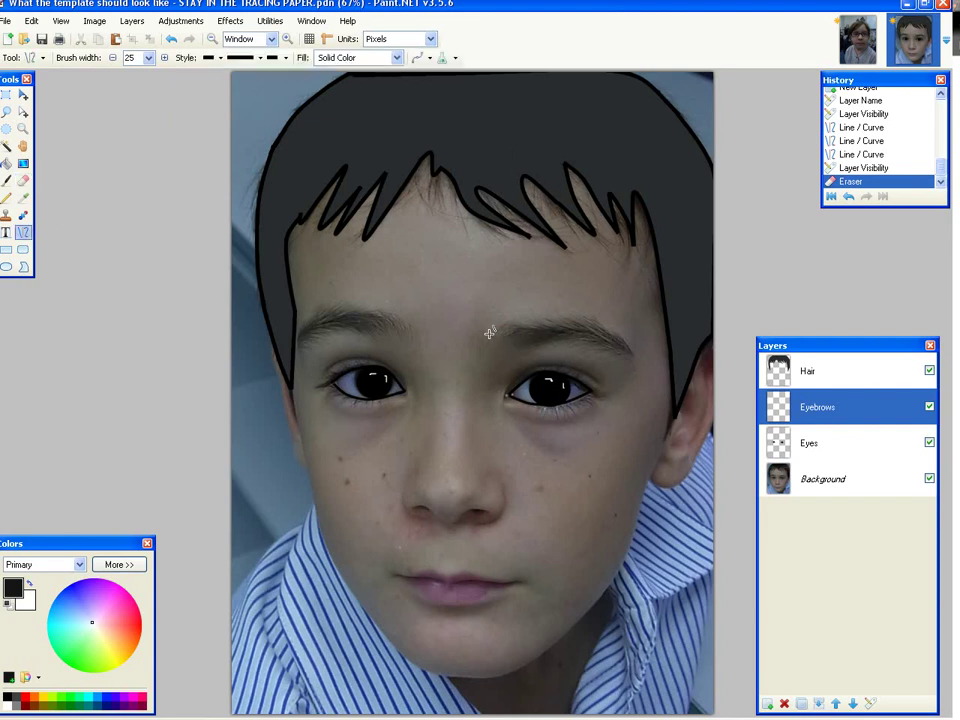
mouse_move(489, 333)
mouse_down()
mouse_move(574, 343)
mouse_move(530, 342)
mouse_up()
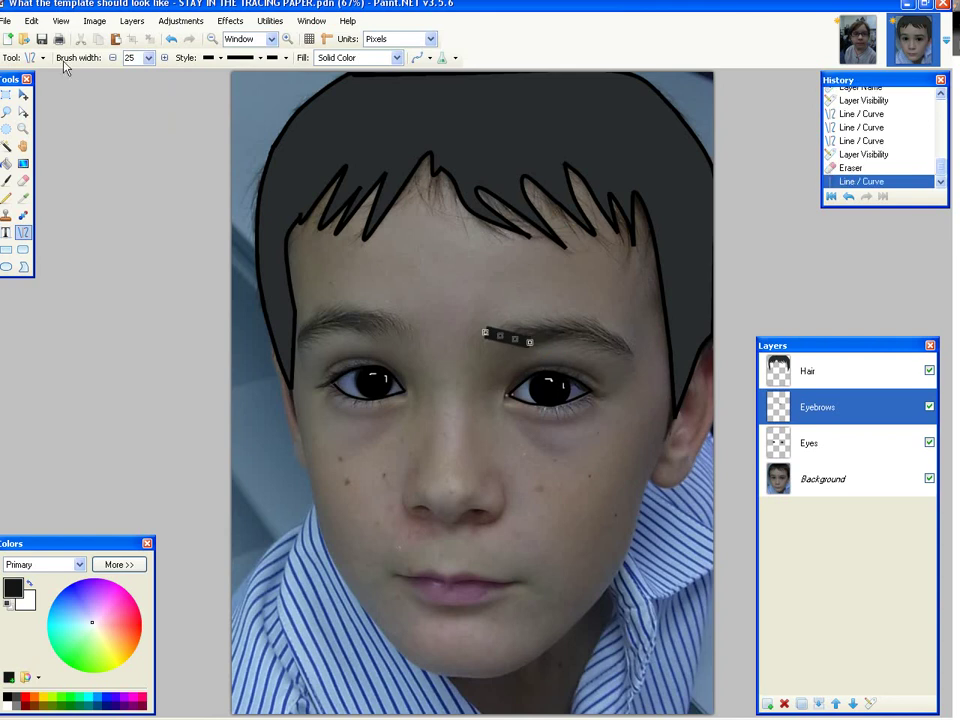
click(147, 58)
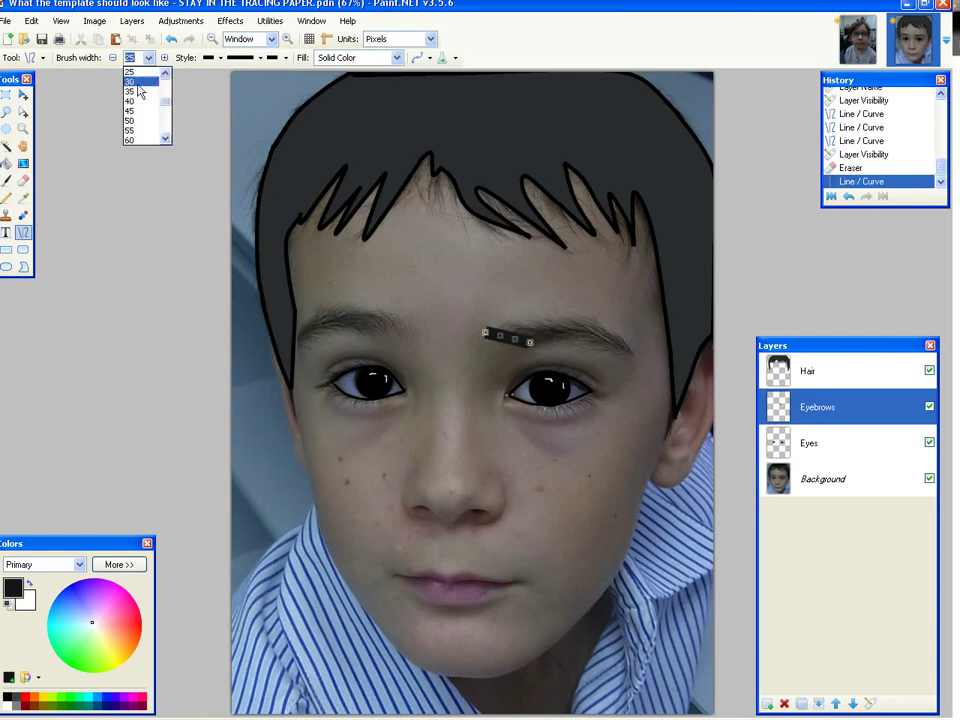
scroll(140, 92, up, 4)
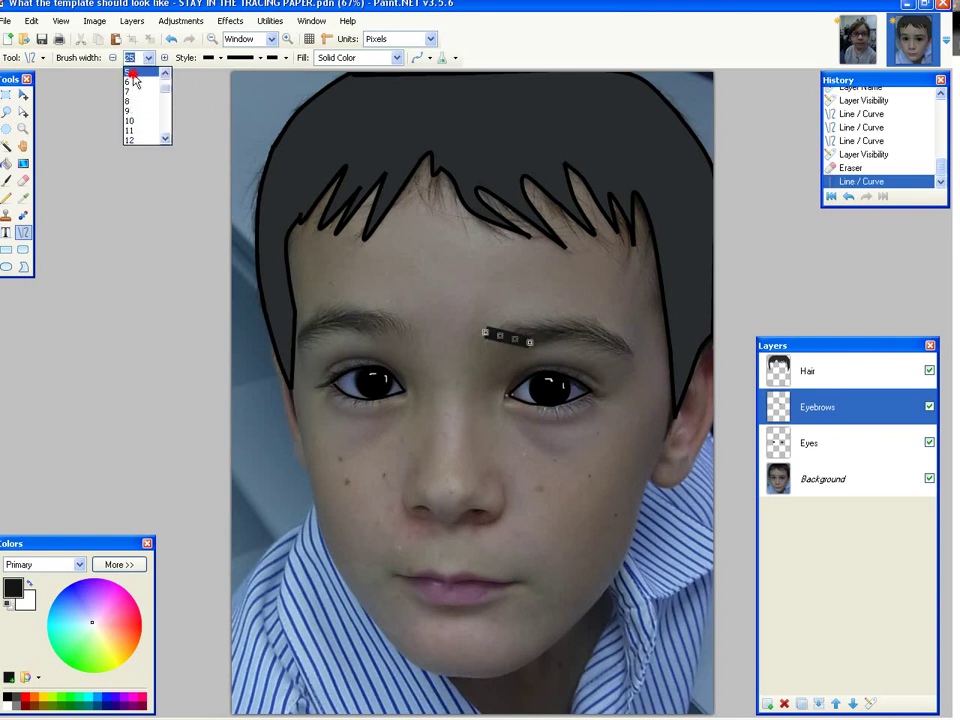
click(132, 74)
mouse_move(531, 341)
mouse_down()
mouse_move(643, 345)
mouse_move(627, 354)
mouse_up()
drag(513, 341, 578, 335)
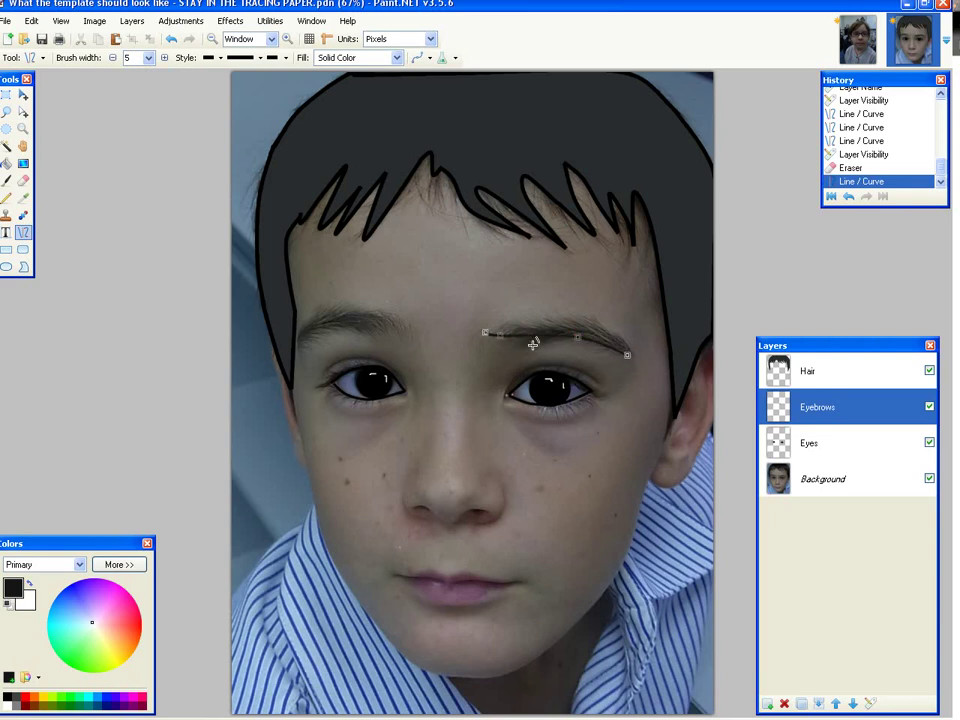
mouse_move(500, 338)
mouse_down()
mouse_move(521, 348)
mouse_move(505, 344)
mouse_up()
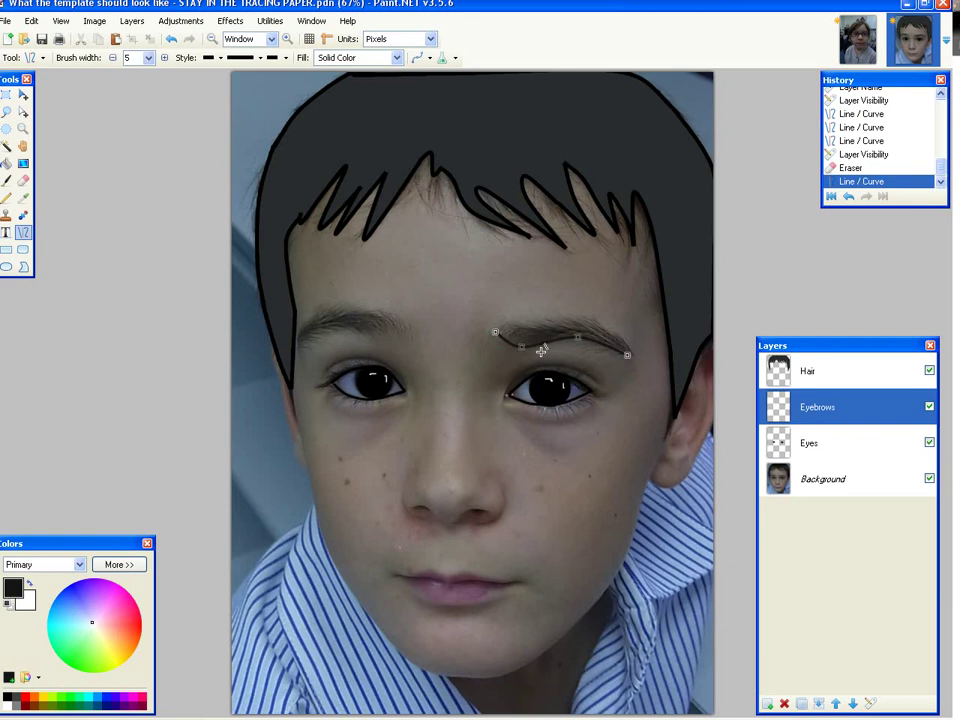
drag(575, 336, 581, 339)
drag(494, 332, 494, 331)
drag(578, 342, 628, 355)
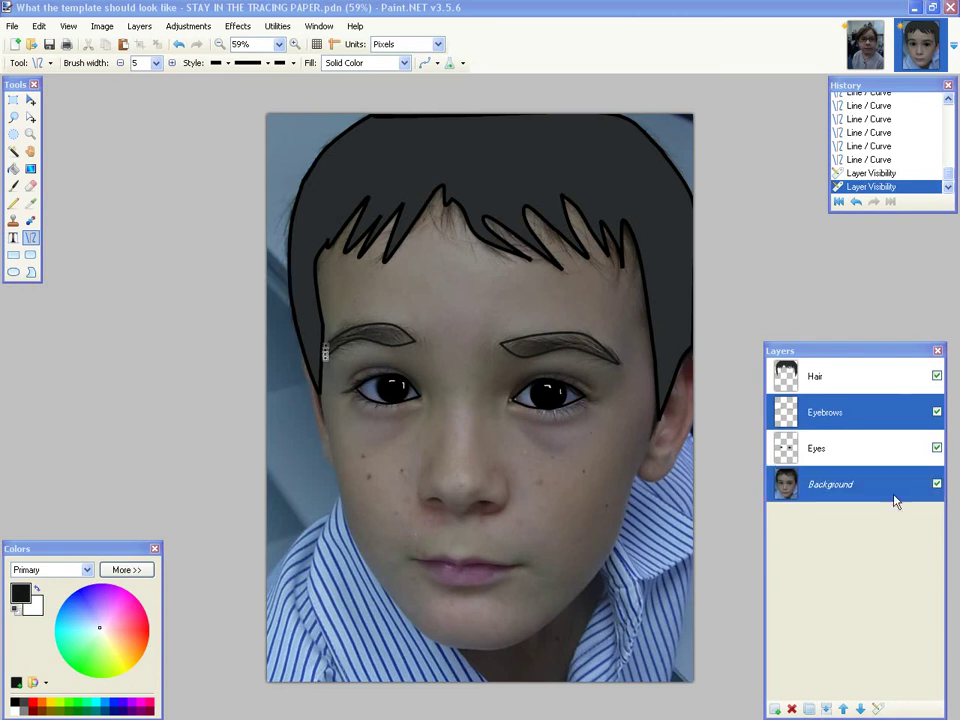
click(937, 484)
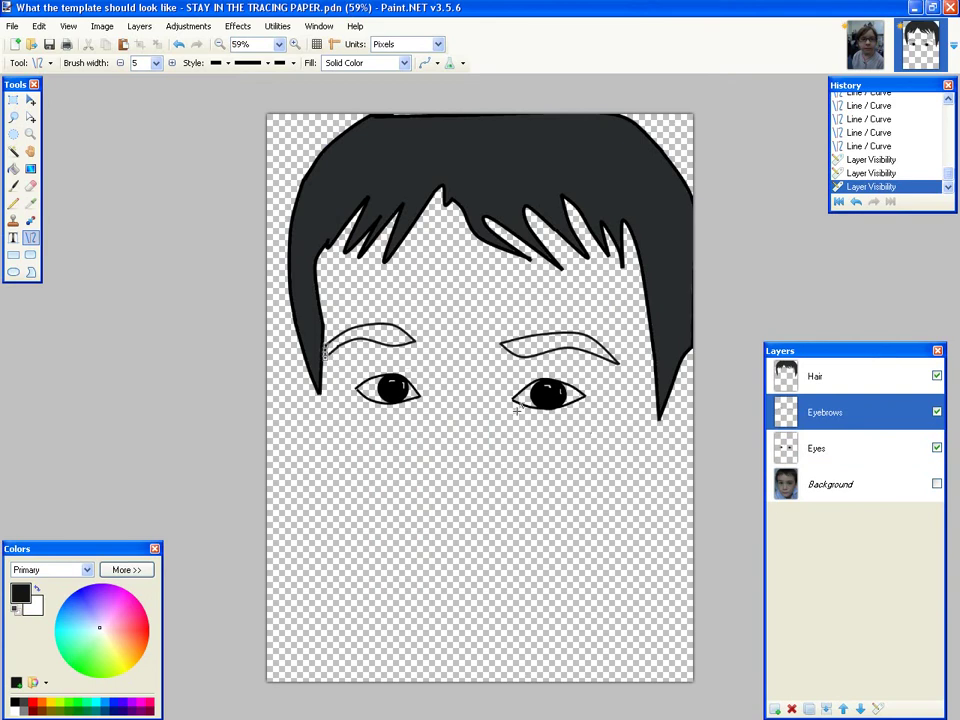
click(937, 484)
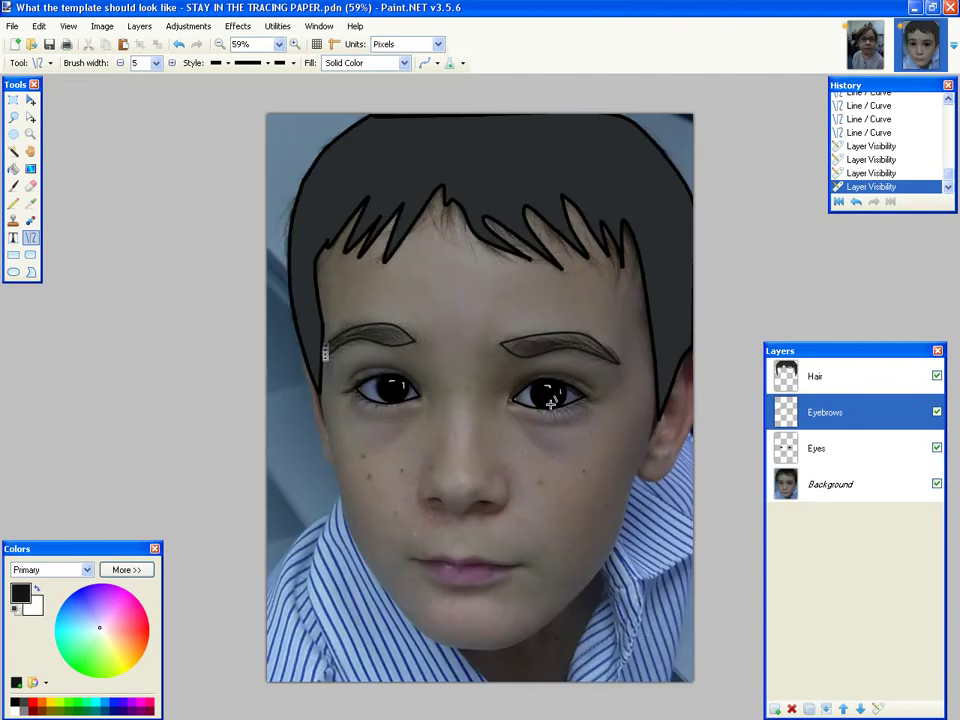